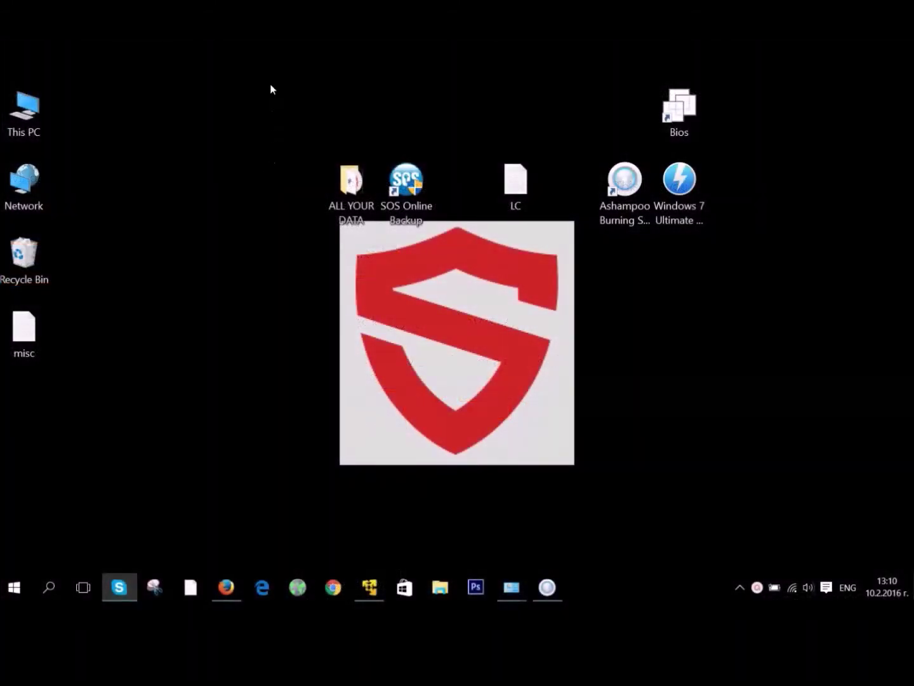
# - Open the empty (F:) drive from This PC
pyautogui.click(273, 85)
pyautogui.moveTo(273, 85); pyautogui.dragTo(725, 256)
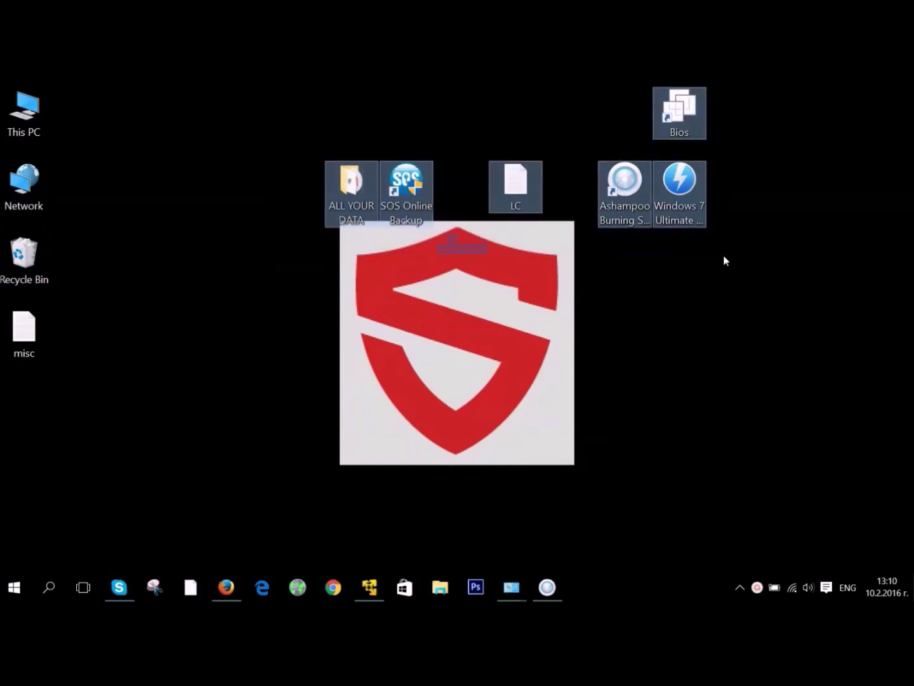
pyautogui.click(726, 259)
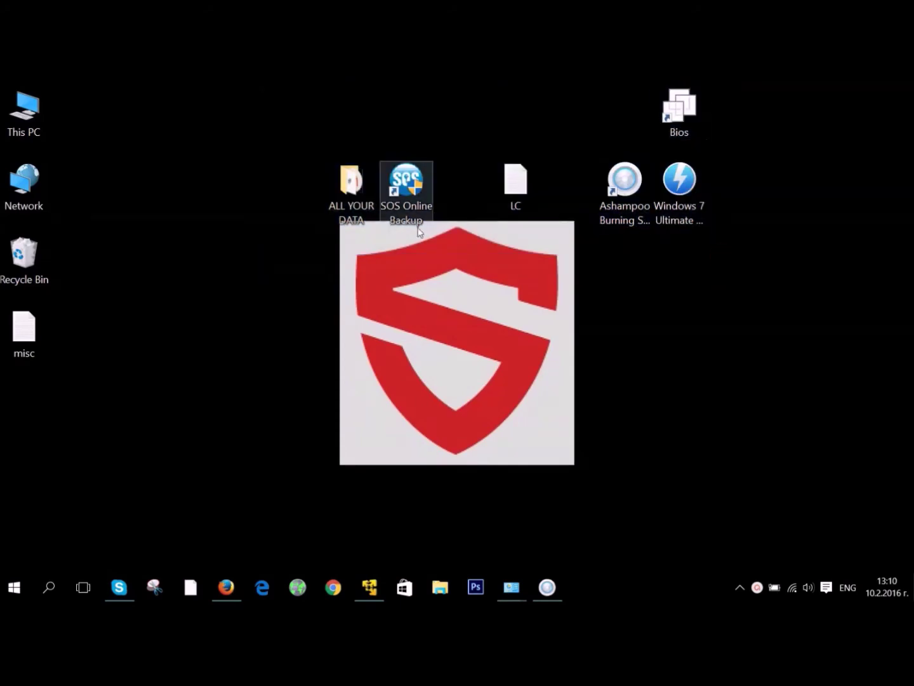
pyautogui.doubleClick(28, 112)
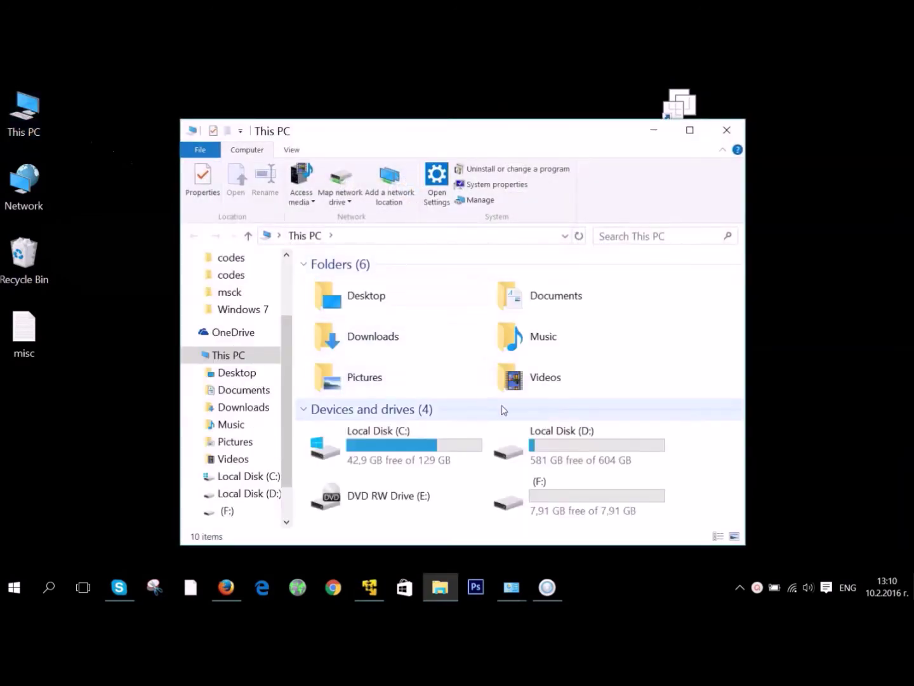
pyautogui.click(493, 476)
pyautogui.doubleClick(536, 495)
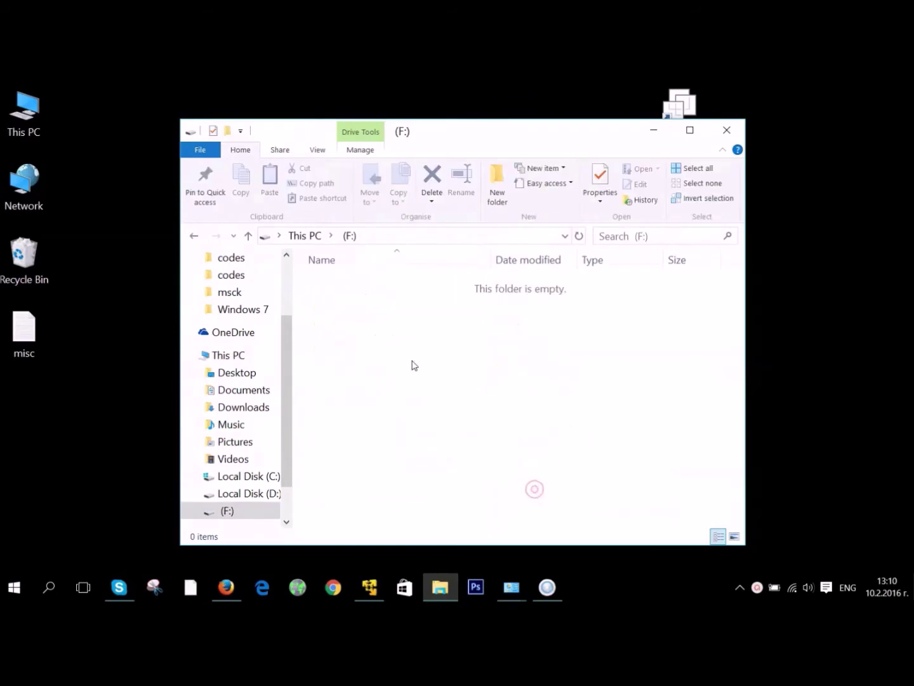
# - Copy the ALL YOUR DATA desktop folder onto (F:), then minimize the drive window
pyautogui.moveTo(338, 312); pyautogui.dragTo(534, 461)
pyautogui.moveTo(453, 136); pyautogui.dragTo(678, 158)
pyautogui.moveTo(475, 275); pyautogui.dragTo(577, 332)
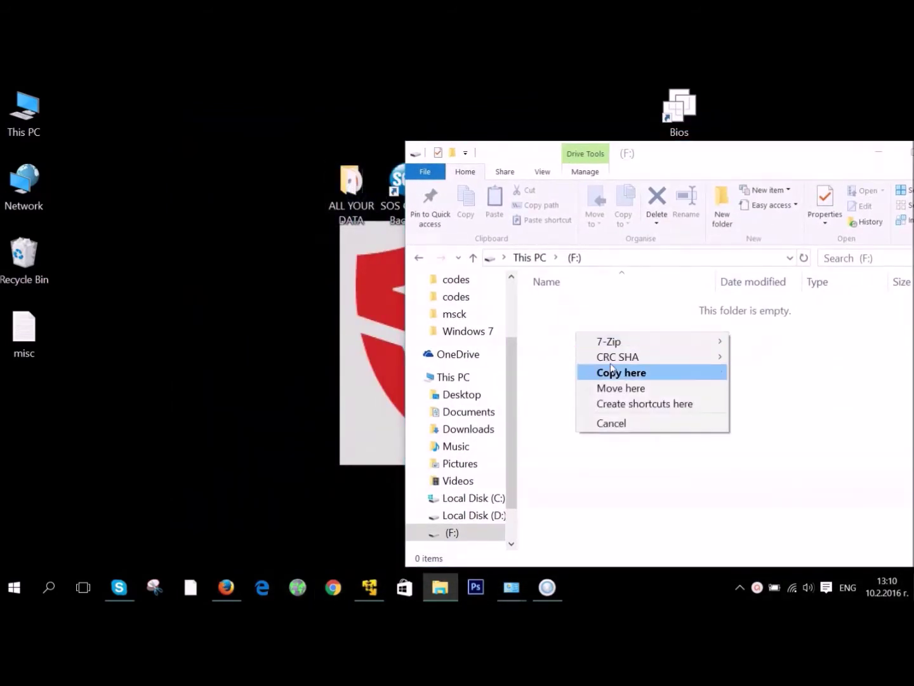
pyautogui.click(614, 372)
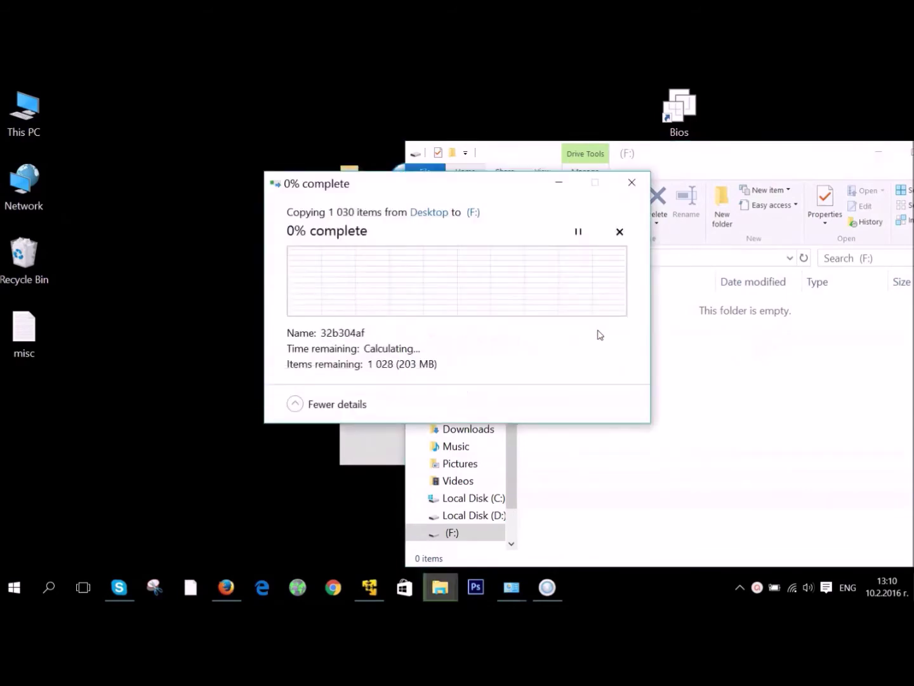
pyautogui.click(631, 182)
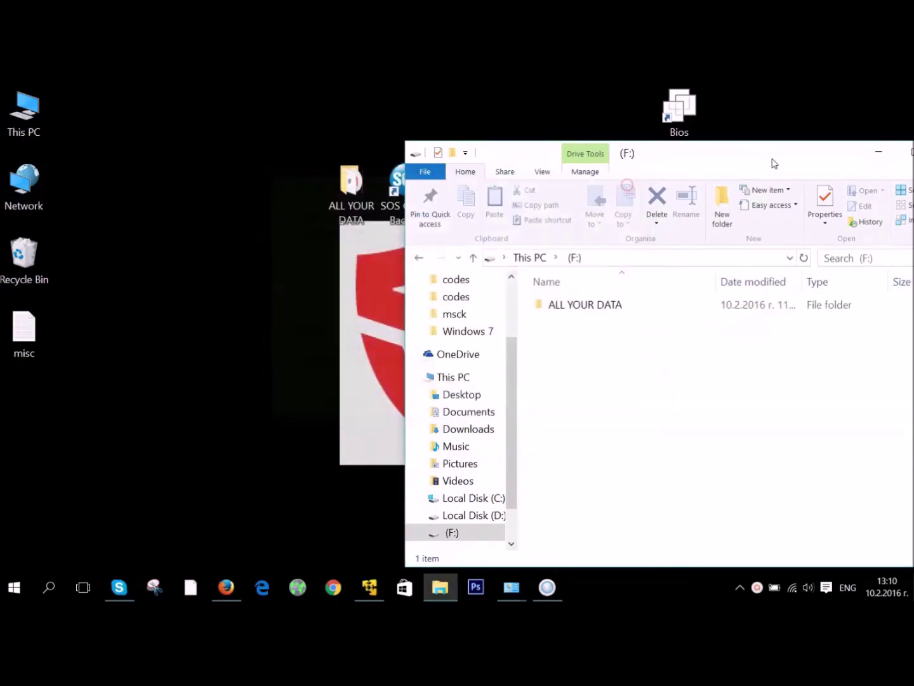
pyautogui.moveTo(772, 164); pyautogui.dragTo(557, 155)
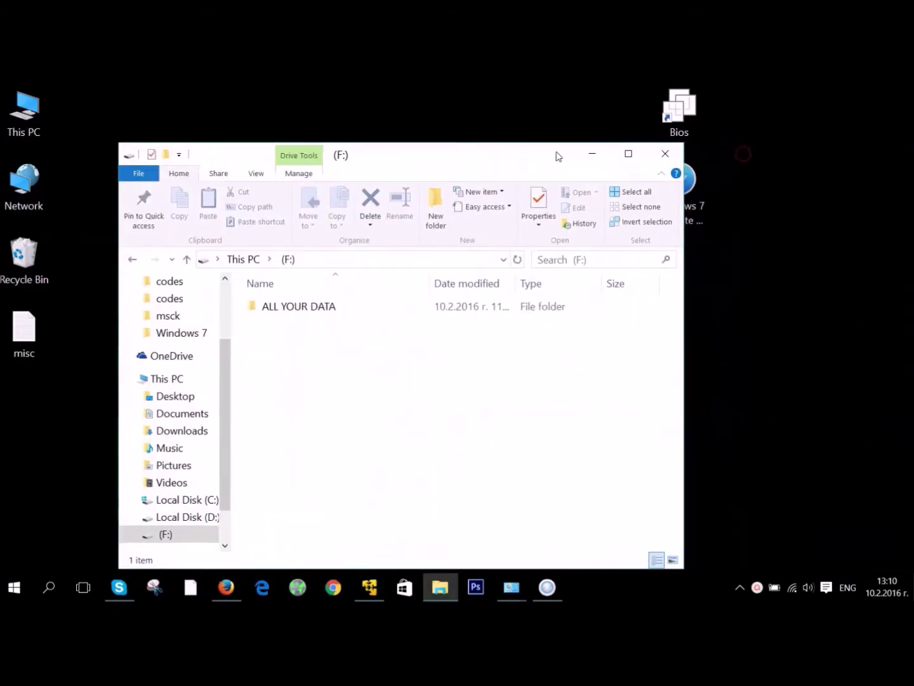
pyautogui.click(600, 153)
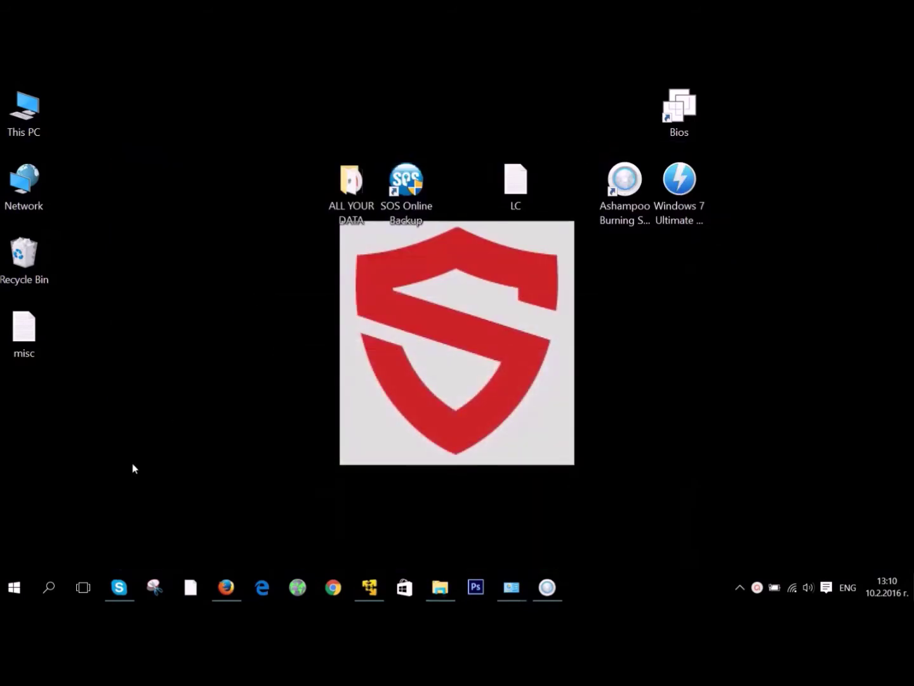
# - Search 'Back up', open Back up and Restore (Windows 7), start Set up backup, then cancel it
pyautogui.moveTo(132, 468); pyautogui.dragTo(207, 506)
pyautogui.click(49, 586)
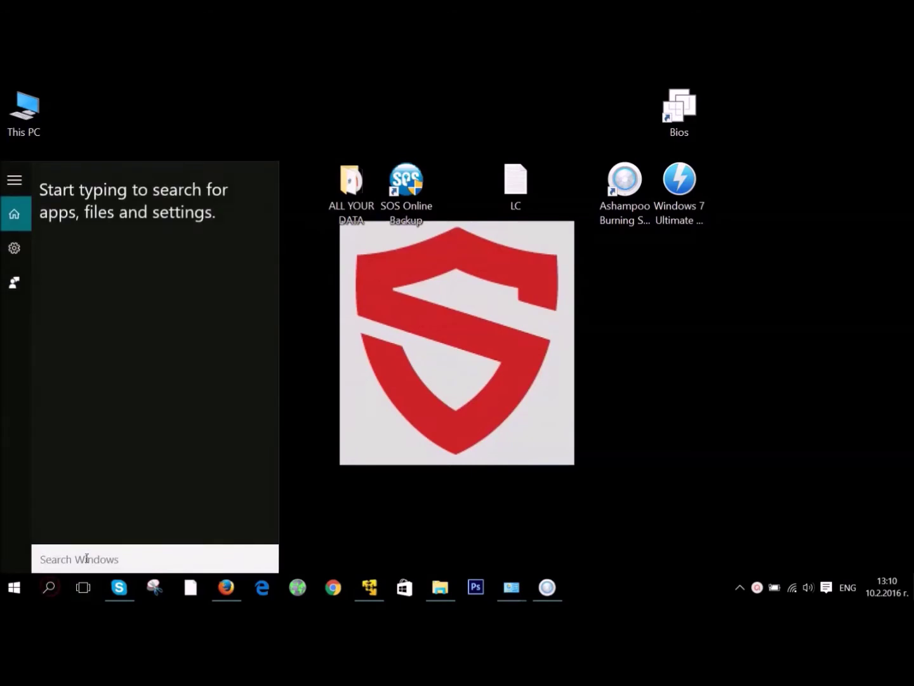
pyautogui.write('Back up')
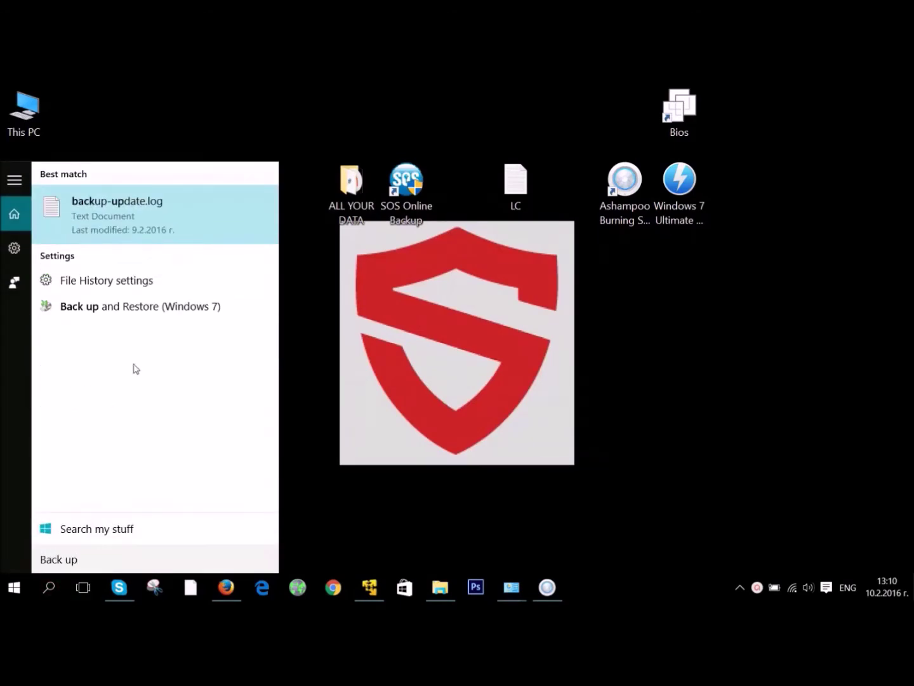
pyautogui.click(139, 307)
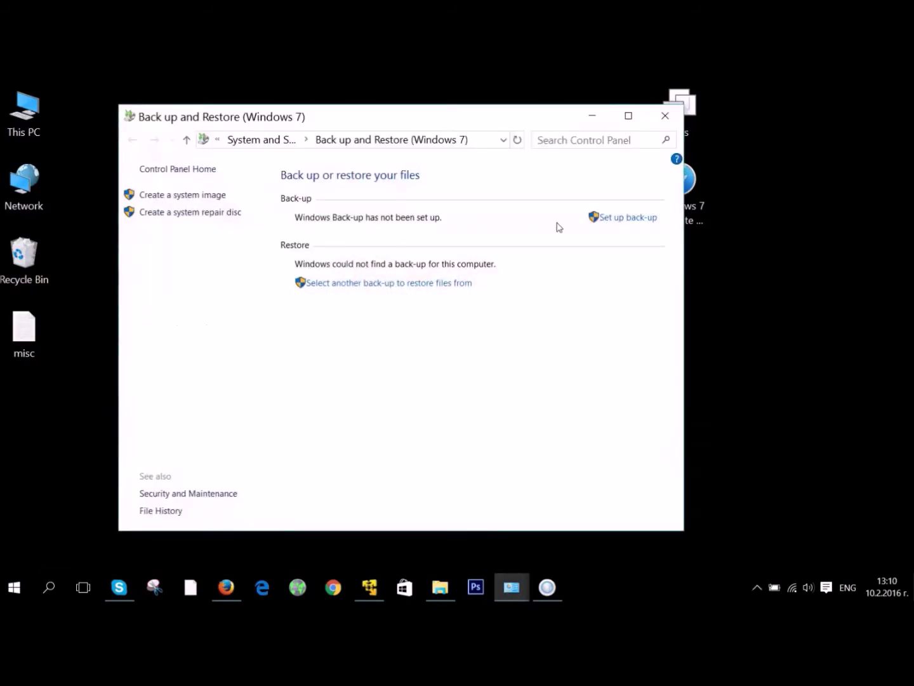
pyautogui.click(625, 218)
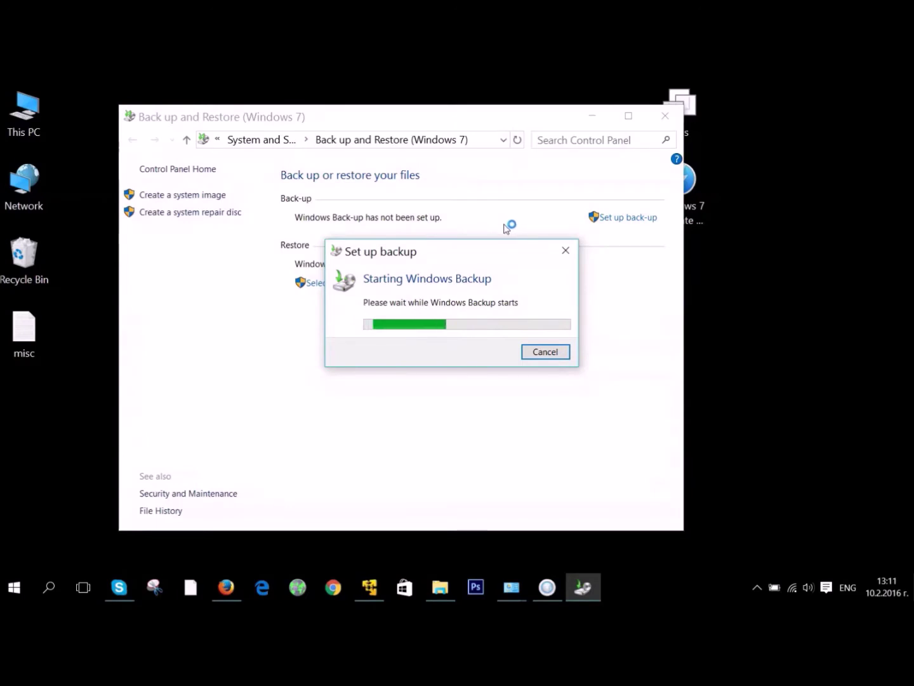
pyautogui.click(571, 253)
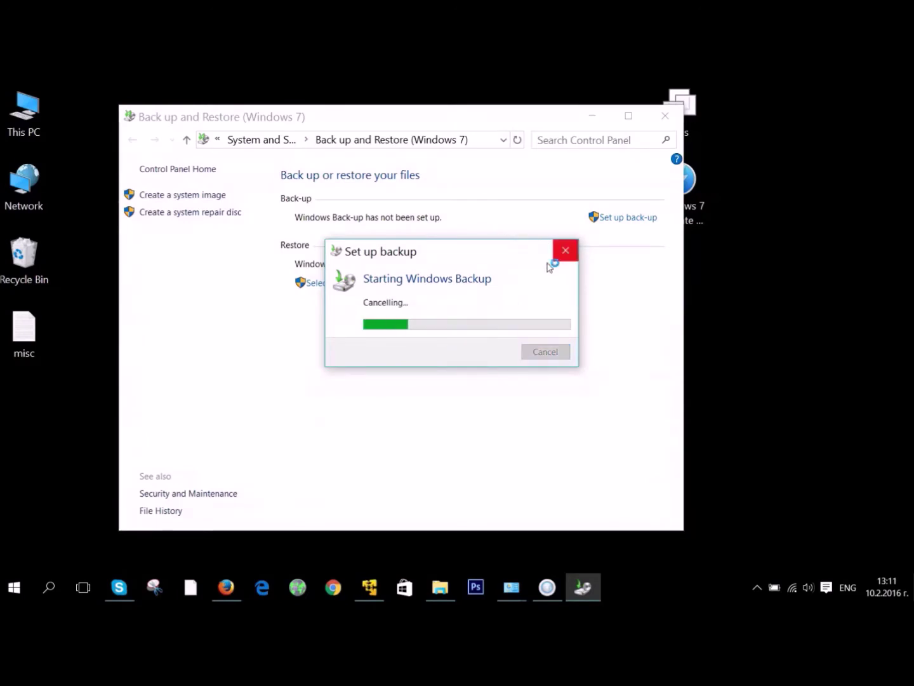
# - Start Create a system image and keep Local Disk (D:) as the backup destination
pyautogui.click(178, 196)
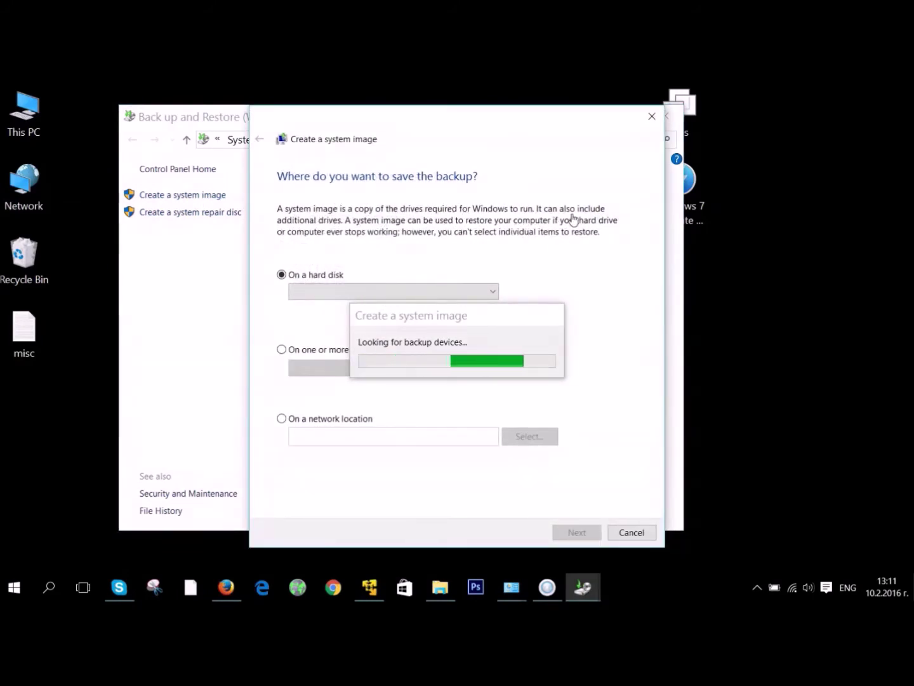
pyautogui.moveTo(453, 322); pyautogui.dragTo(884, 304)
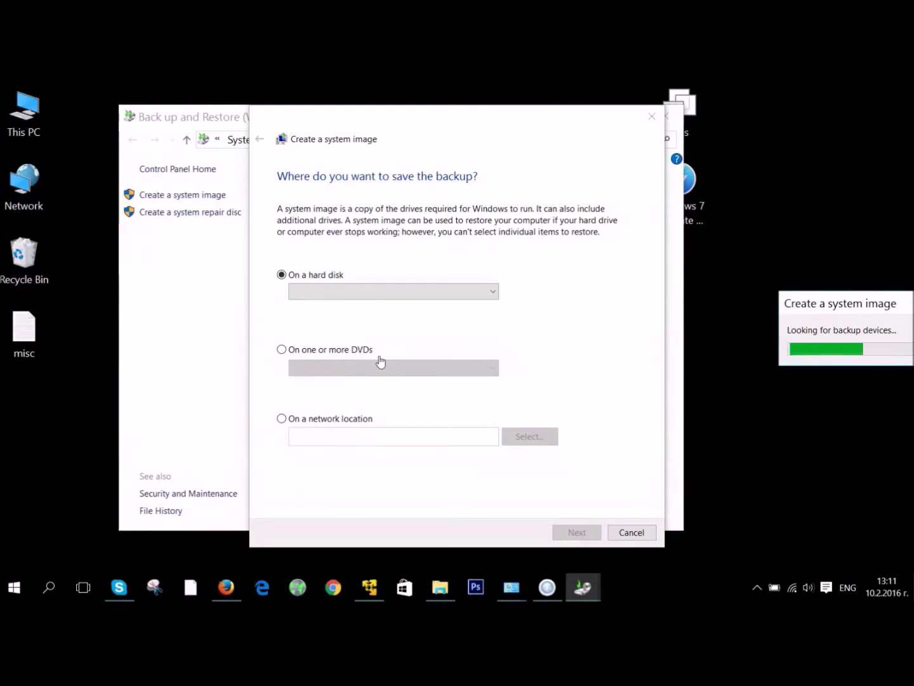
pyautogui.click(281, 419)
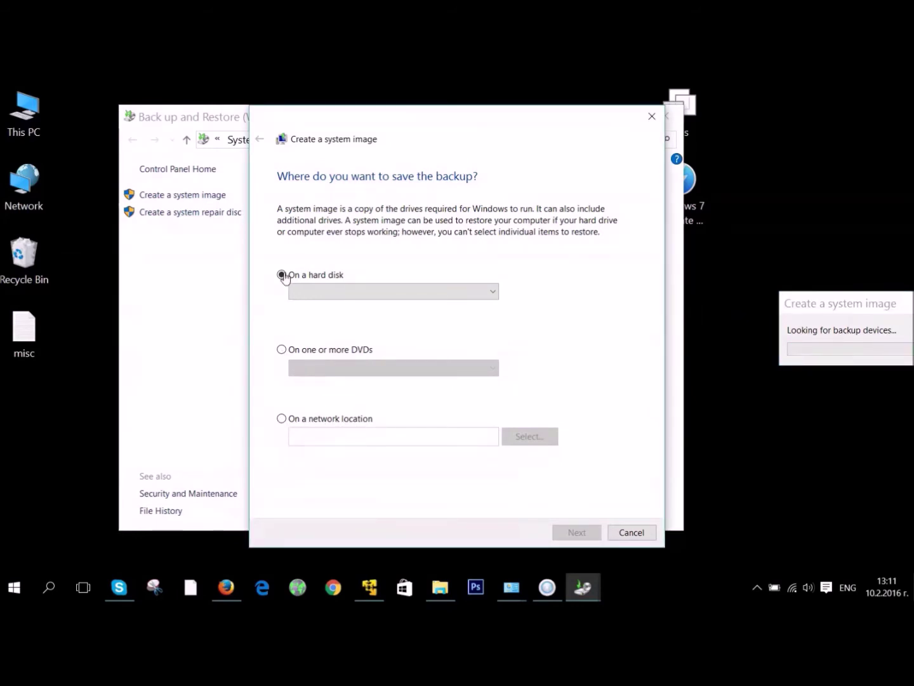
pyautogui.moveTo(778, 306); pyautogui.dragTo(414, 299)
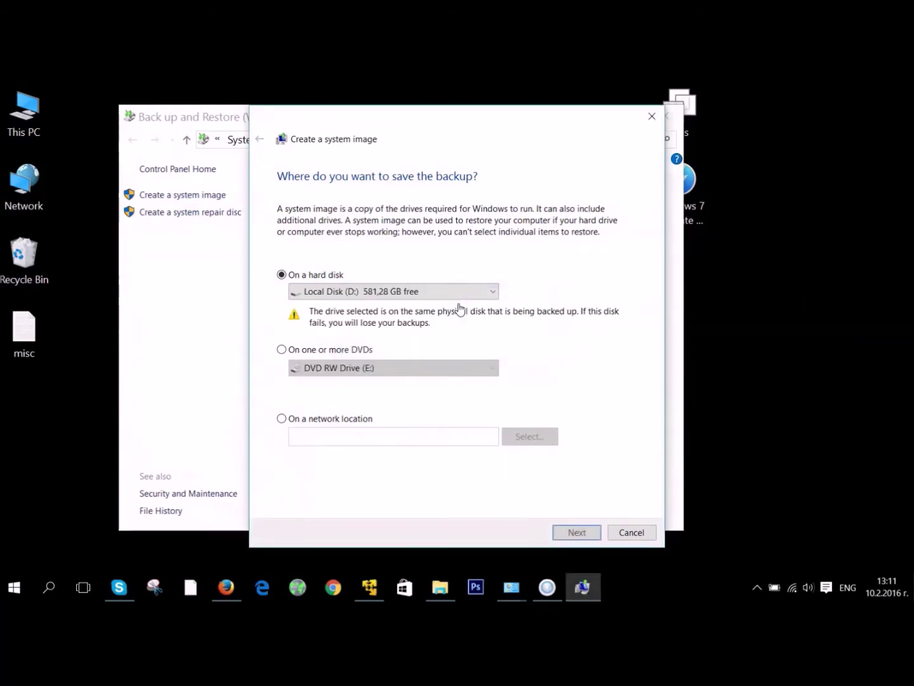
pyautogui.click(343, 293)
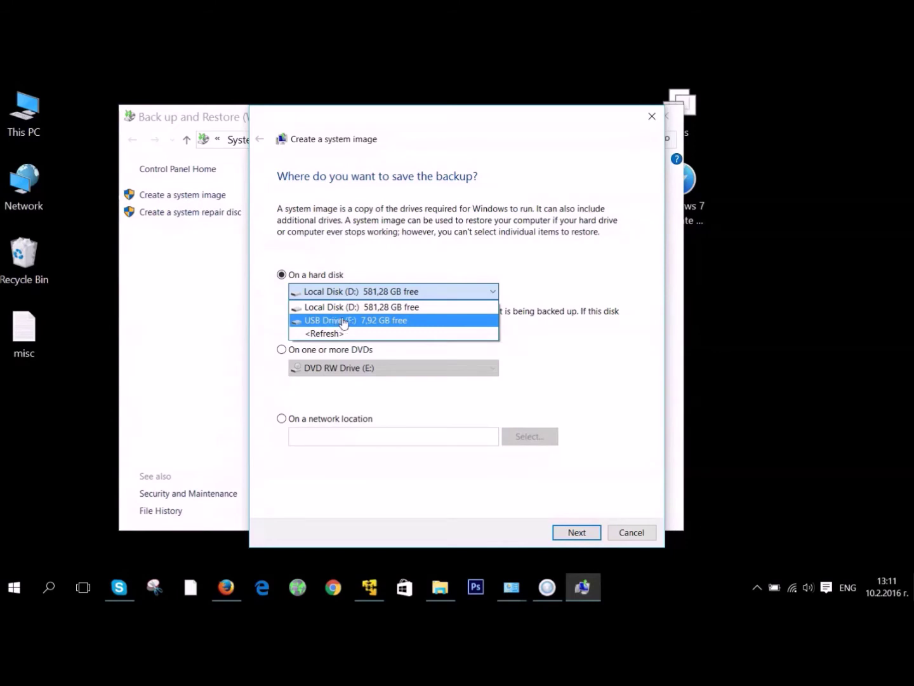
pyautogui.click(346, 308)
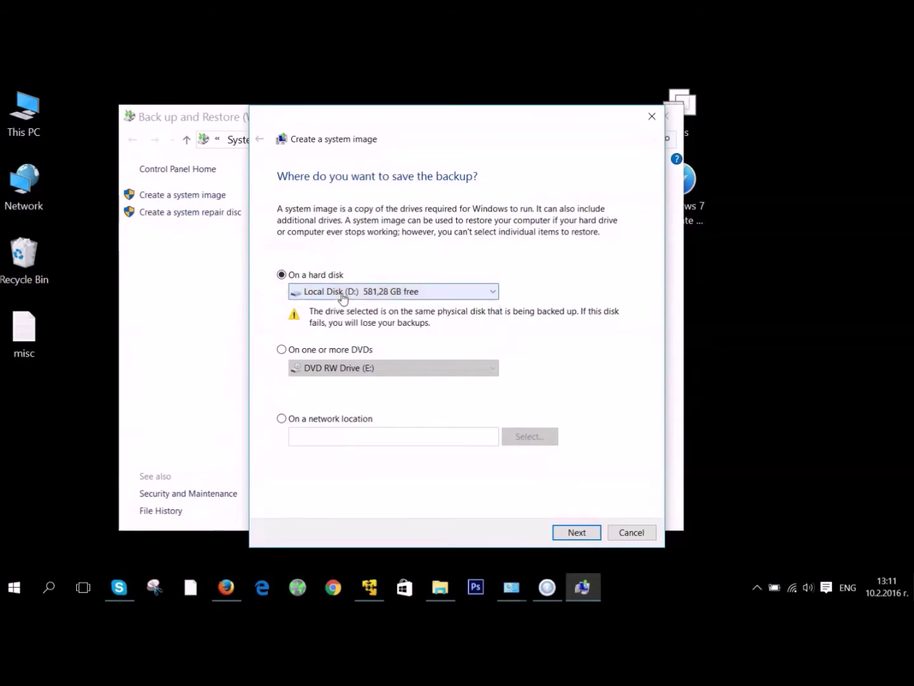
# - Compare the drives in This PC, then cancel the wizard and close Back up and Restore
pyautogui.doubleClick(43, 121)
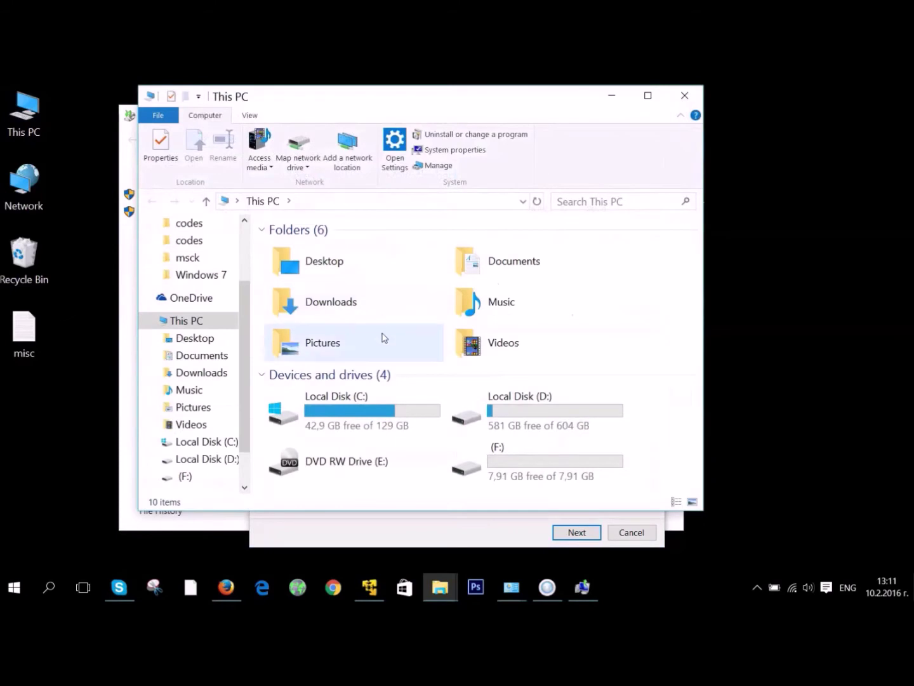
pyautogui.click(500, 412)
pyautogui.click(684, 95)
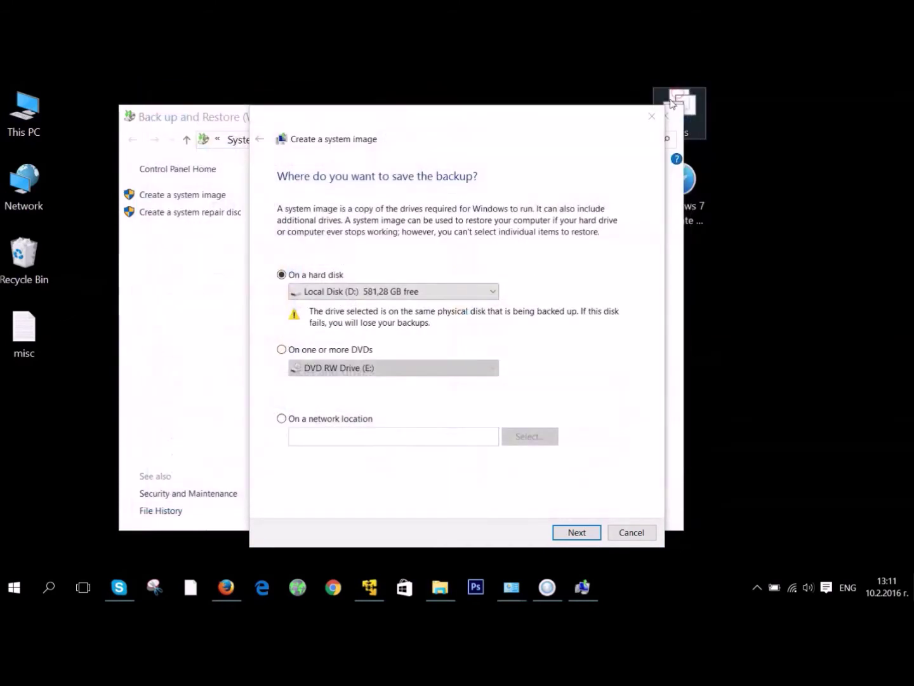
pyautogui.click(643, 121)
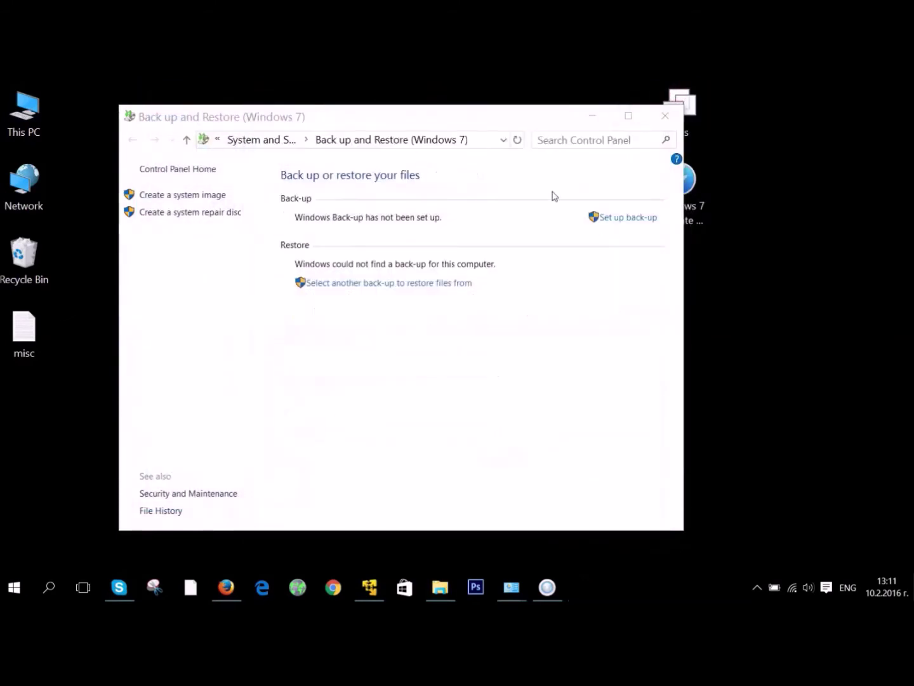
pyautogui.click(671, 117)
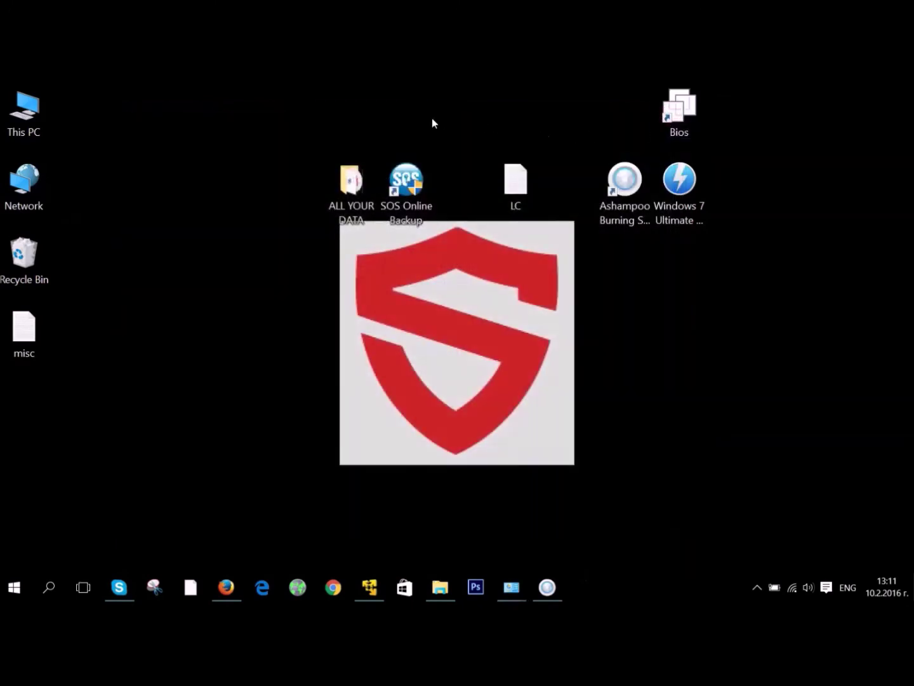
# - Inspect SOS Online Backup's file selection (4240 files, 1.16 GB) and scan settings, then exit the program
pyautogui.moveTo(410, 141); pyautogui.dragTo(414, 205)
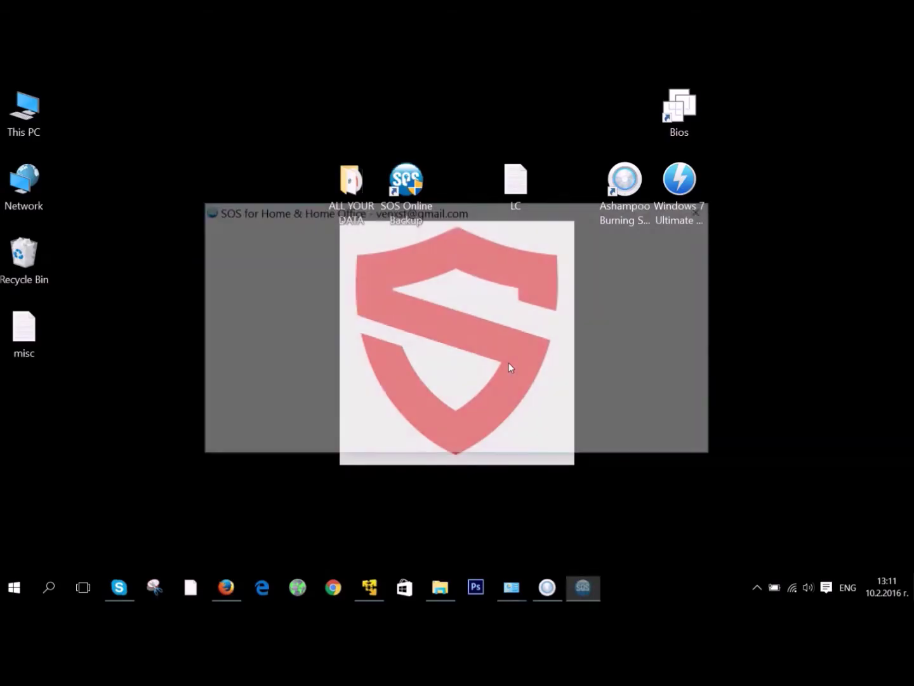
pyautogui.moveTo(469, 216); pyautogui.dragTo(472, 239)
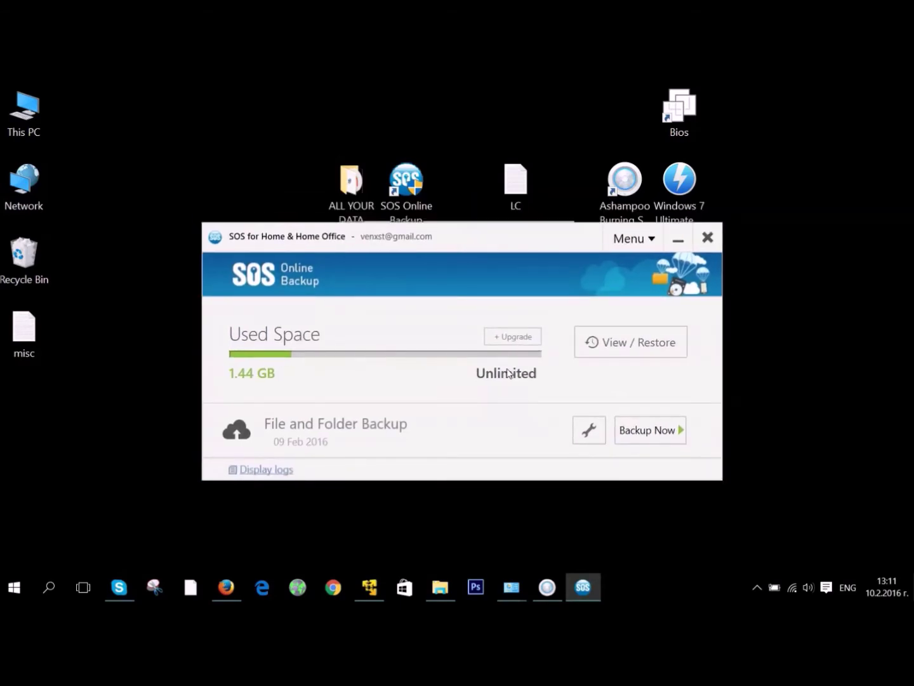
pyautogui.click(589, 430)
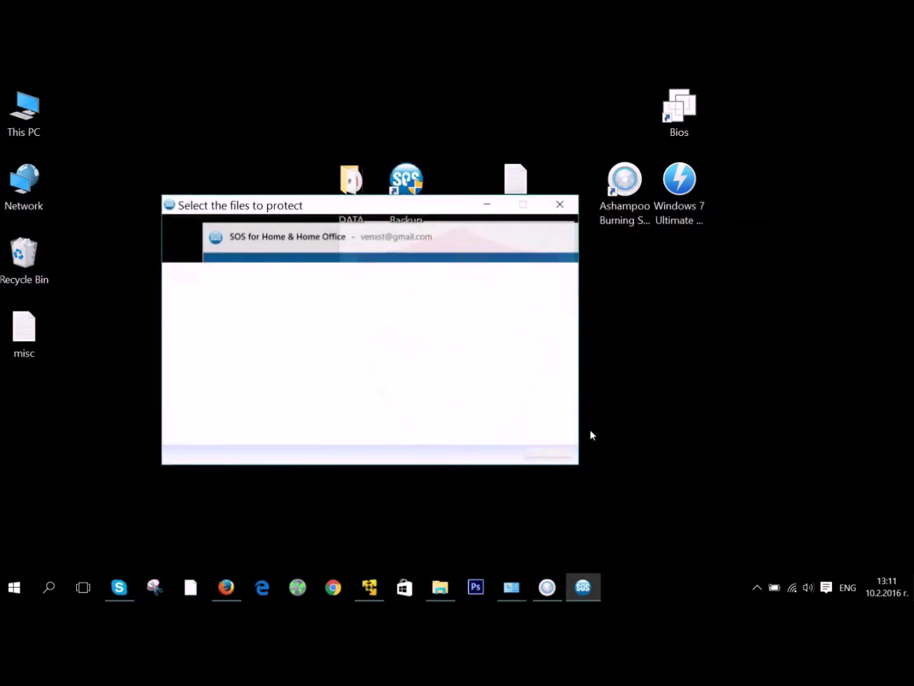
pyautogui.click(560, 425)
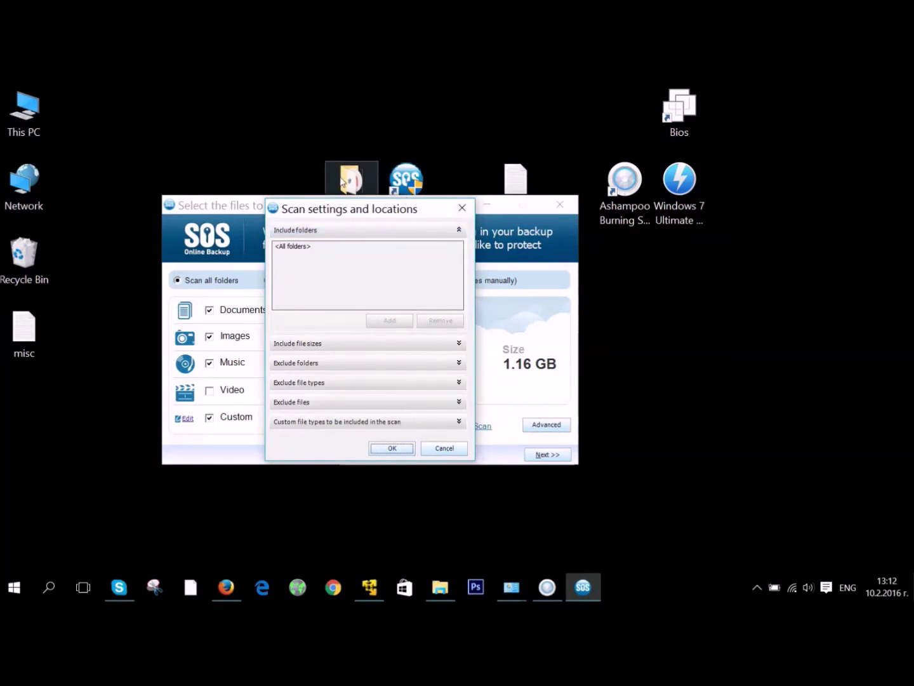
pyautogui.click(462, 208)
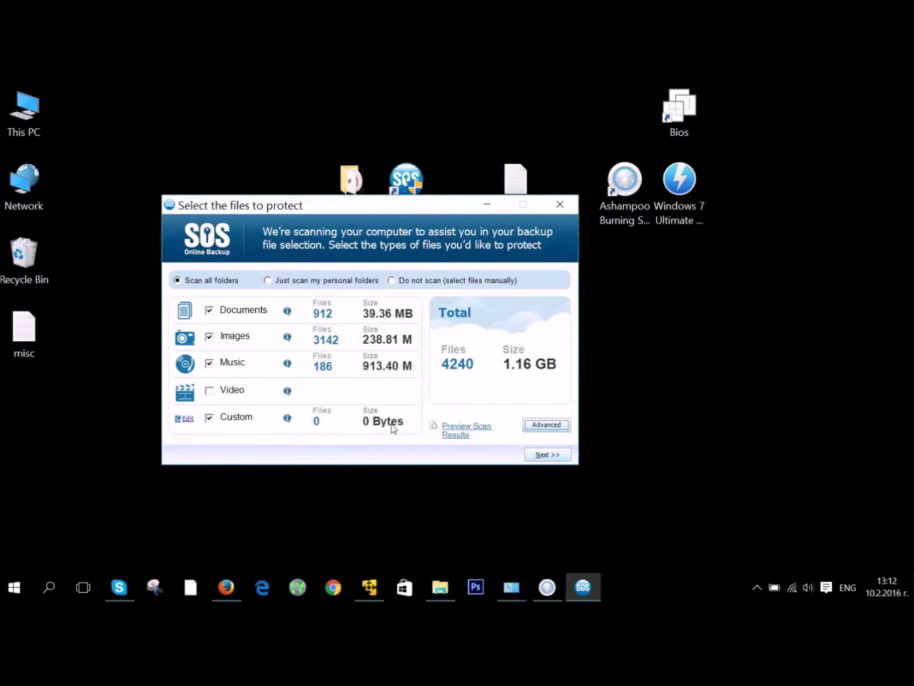
pyautogui.click(560, 204)
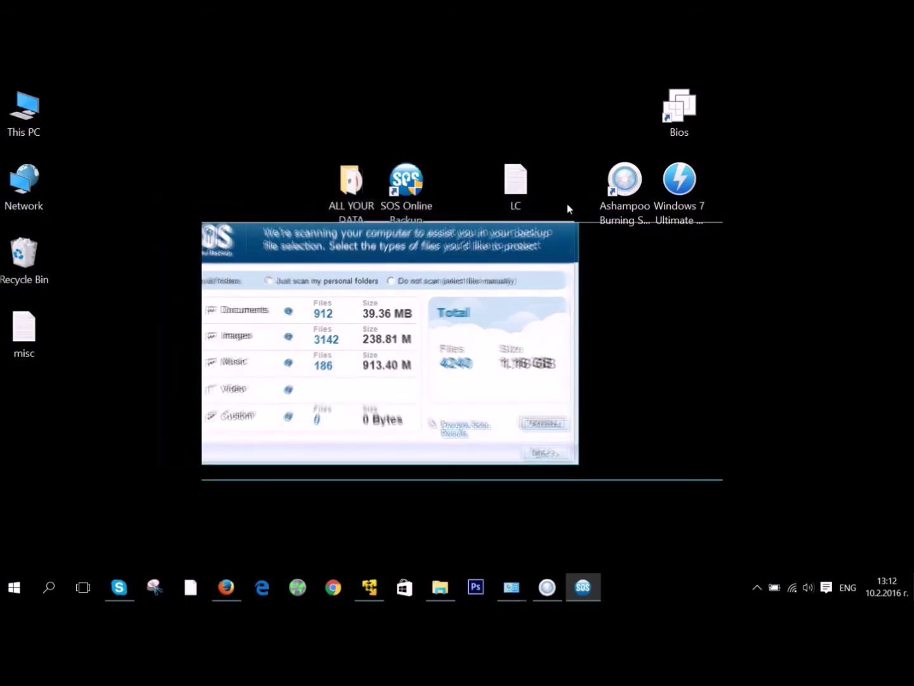
pyautogui.click(709, 239)
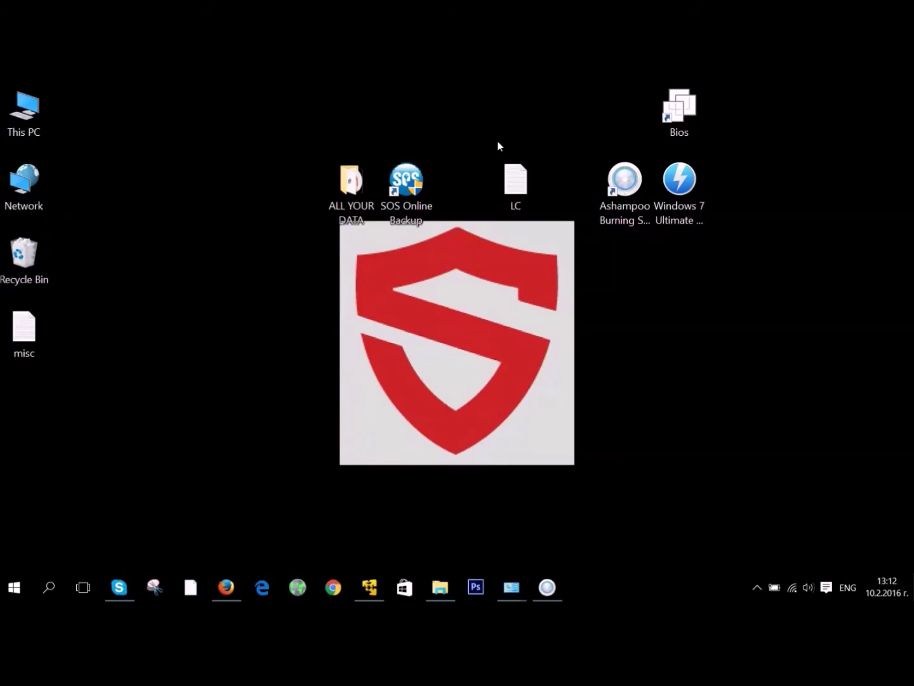
pyautogui.click(680, 185)
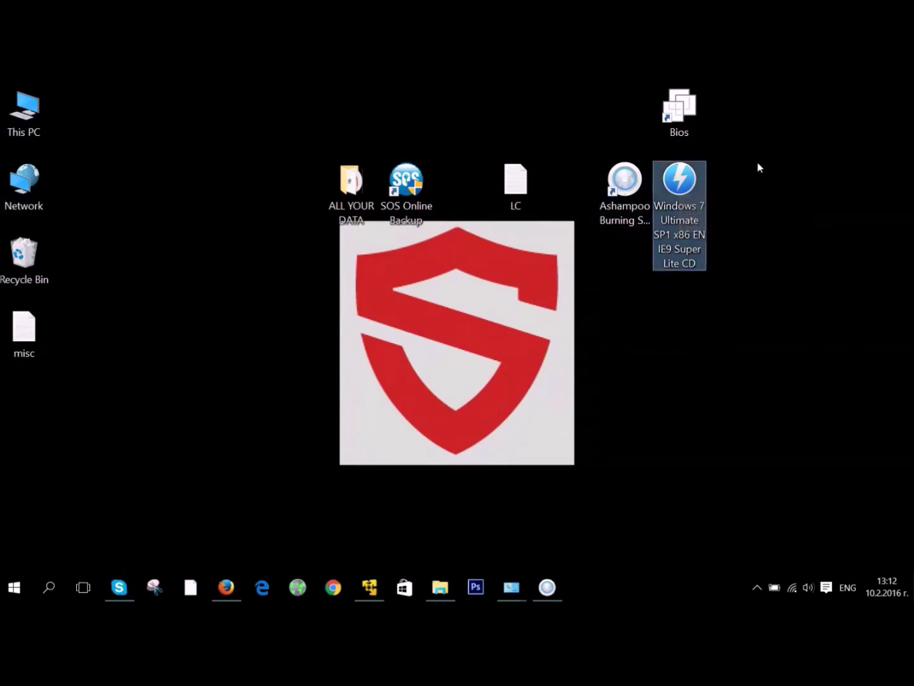
pyautogui.moveTo(757, 163); pyautogui.dragTo(648, 269)
pyautogui.moveTo(575, 372); pyautogui.dragTo(912, 541)
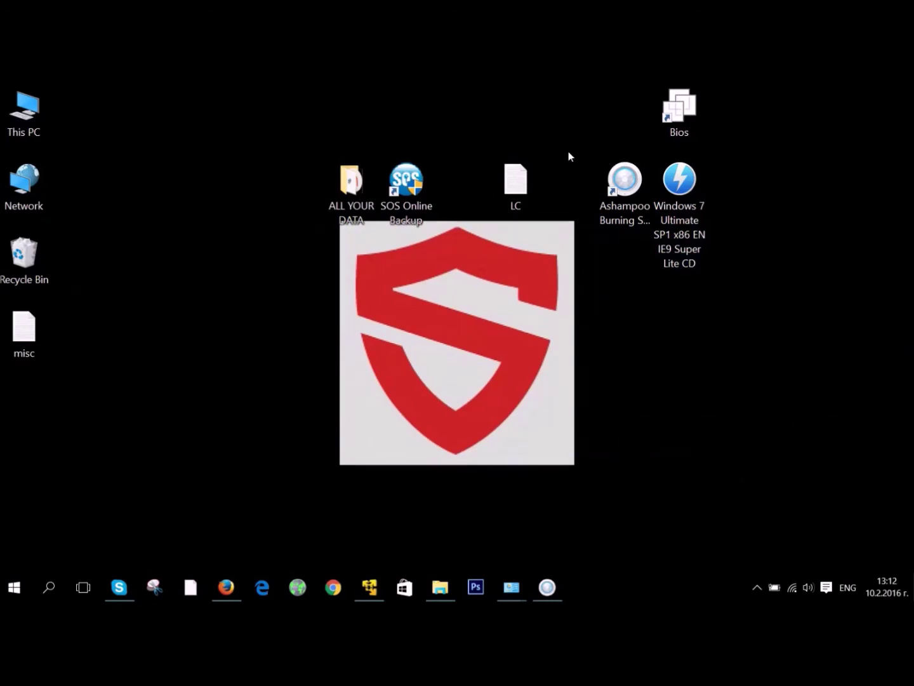
pyautogui.click(512, 179)
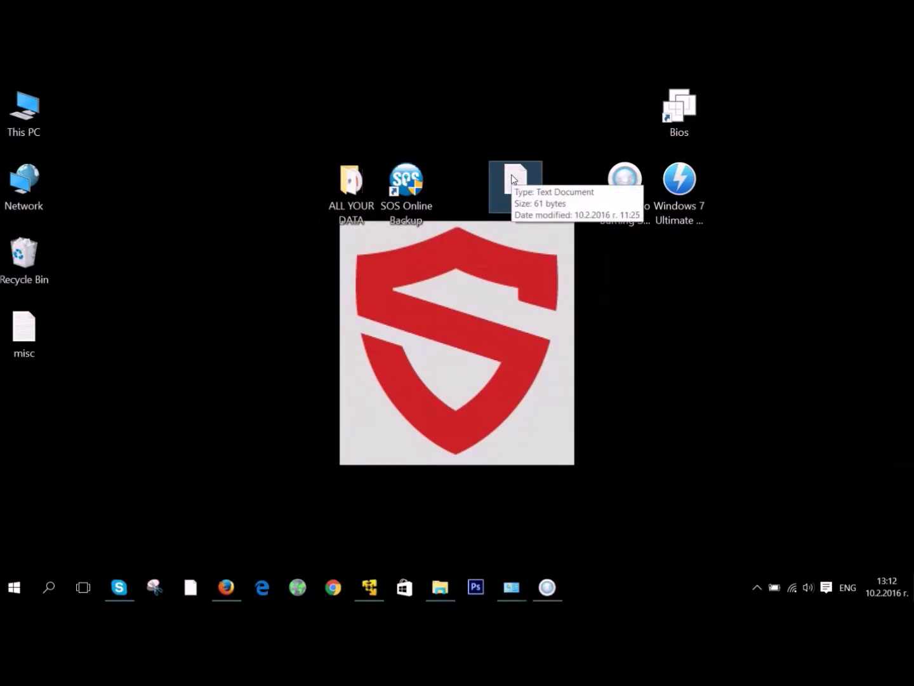
# - Copy the wmic OA3xOriginalProductKey command line from the LC file, then minimize Notepad
pyautogui.doubleClick(508, 183)
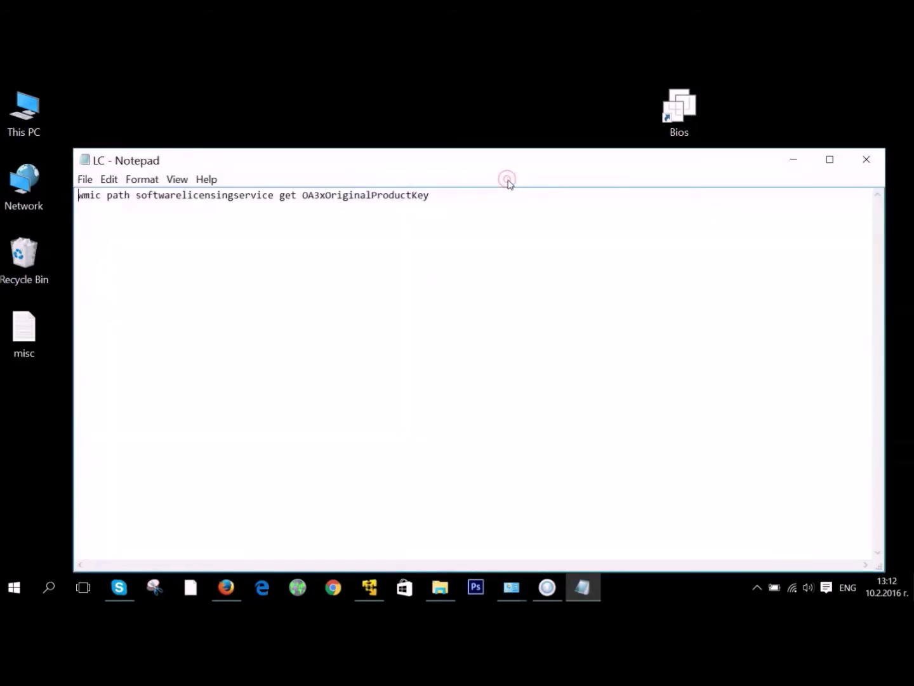
pyautogui.moveTo(449, 196); pyautogui.dragTo(74, 193)
pyautogui.rightClick(92, 196)
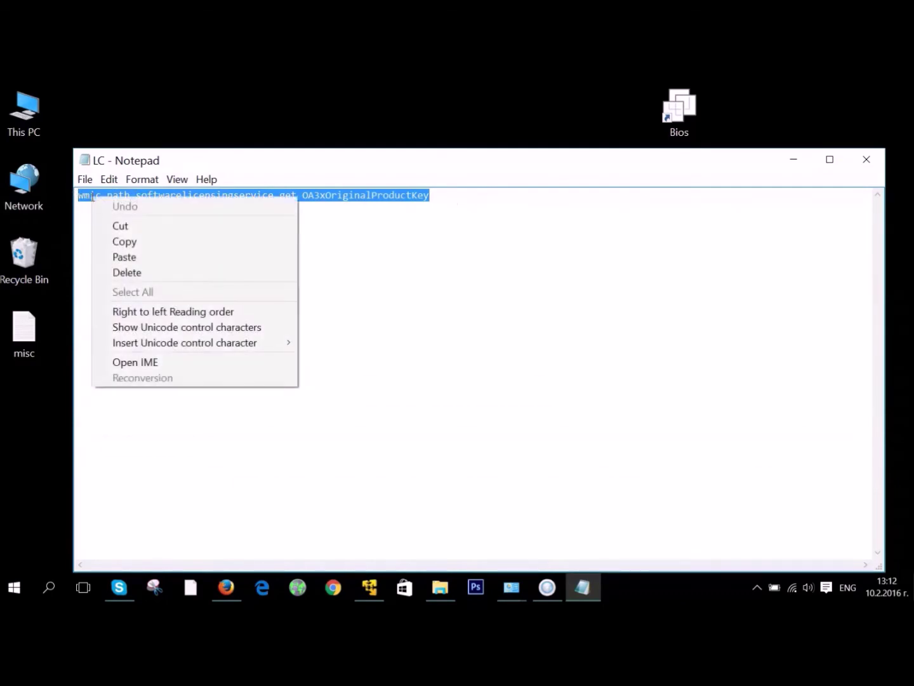
pyautogui.click(127, 242)
pyautogui.click(127, 246)
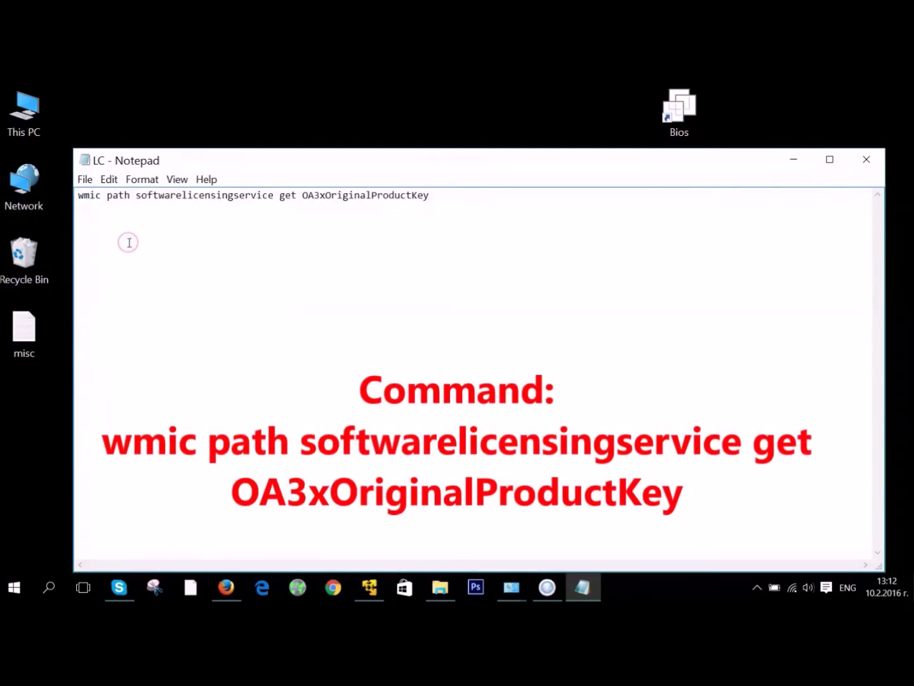
pyautogui.click(792, 160)
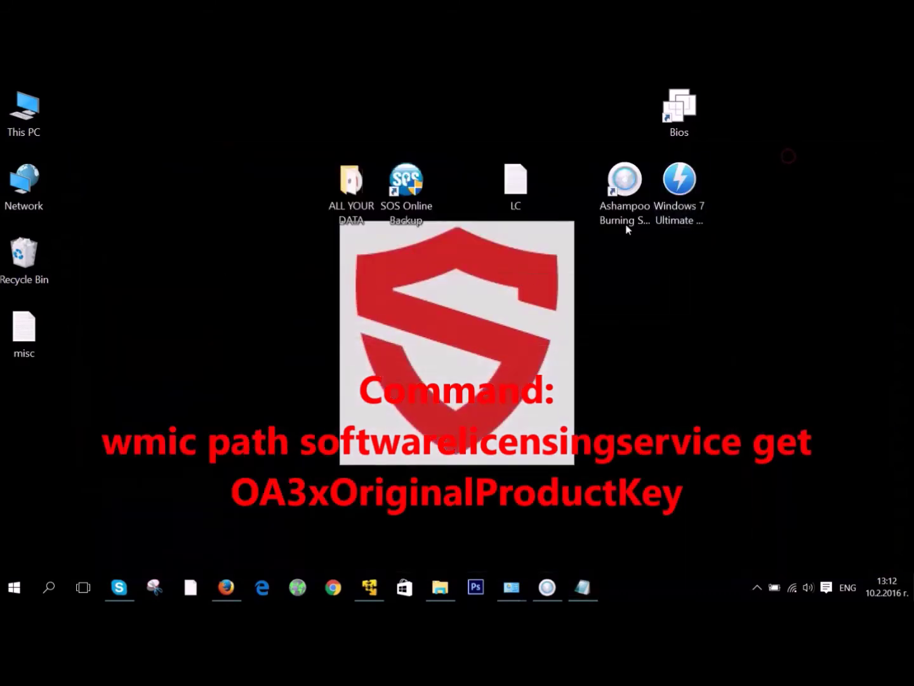
# - Launch Command Prompt through a 'cmd' search
pyautogui.click(50, 588)
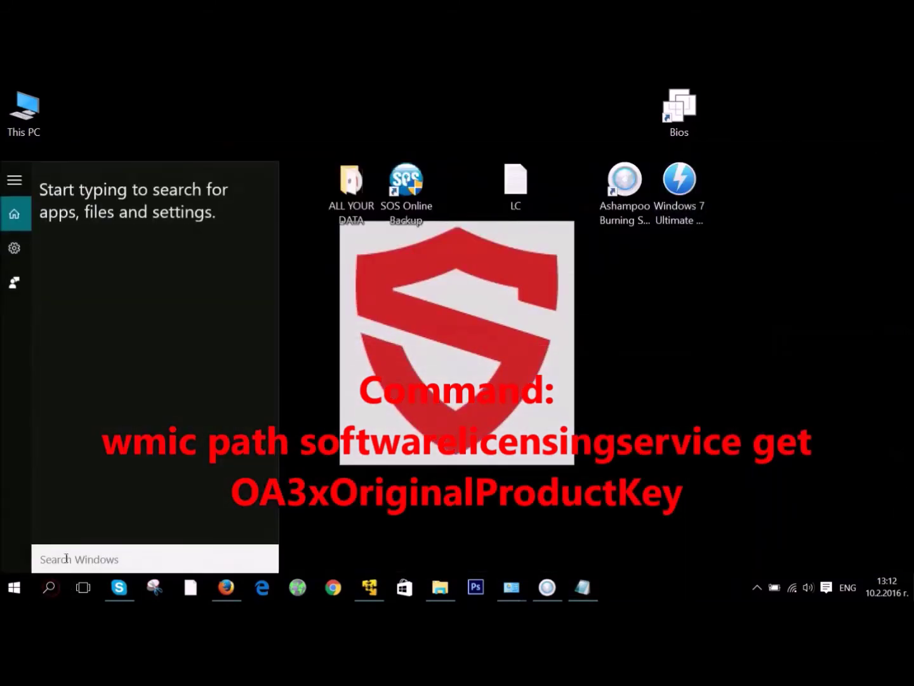
pyautogui.write('cmd')
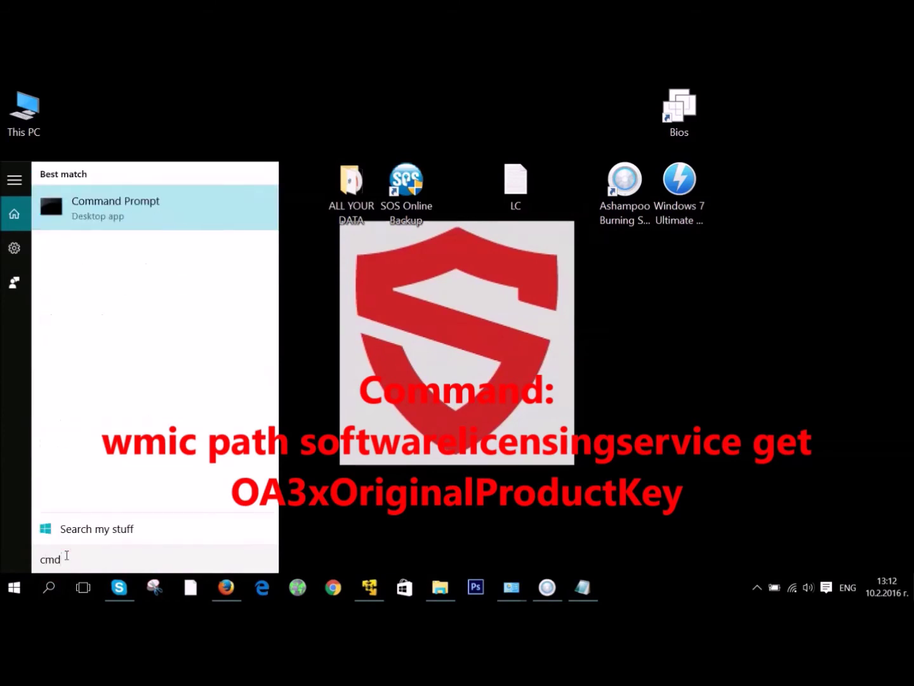
pyautogui.press('Return')
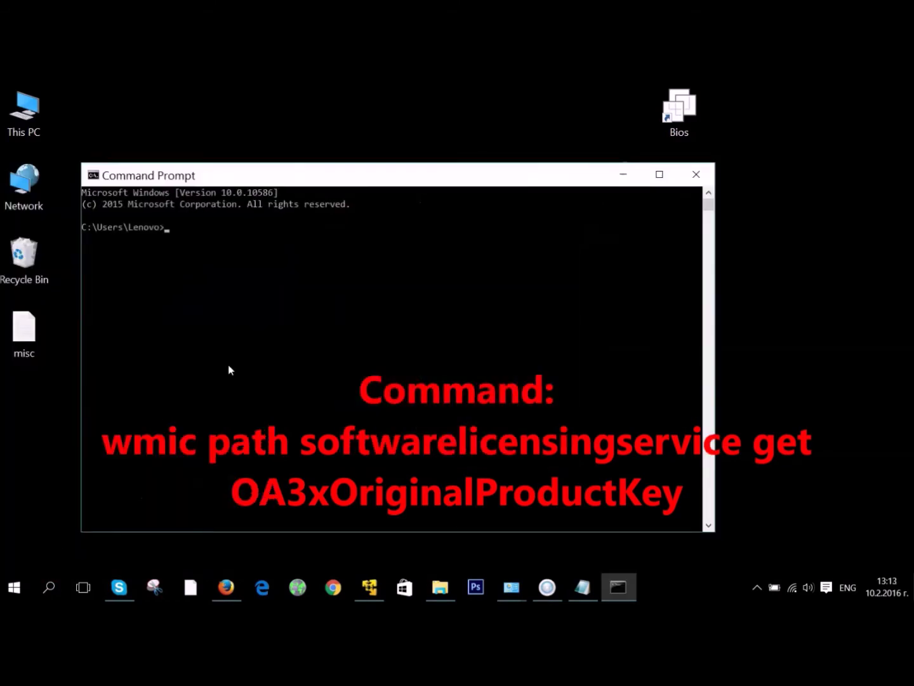
pyautogui.click(229, 260)
pyautogui.press('Escape')
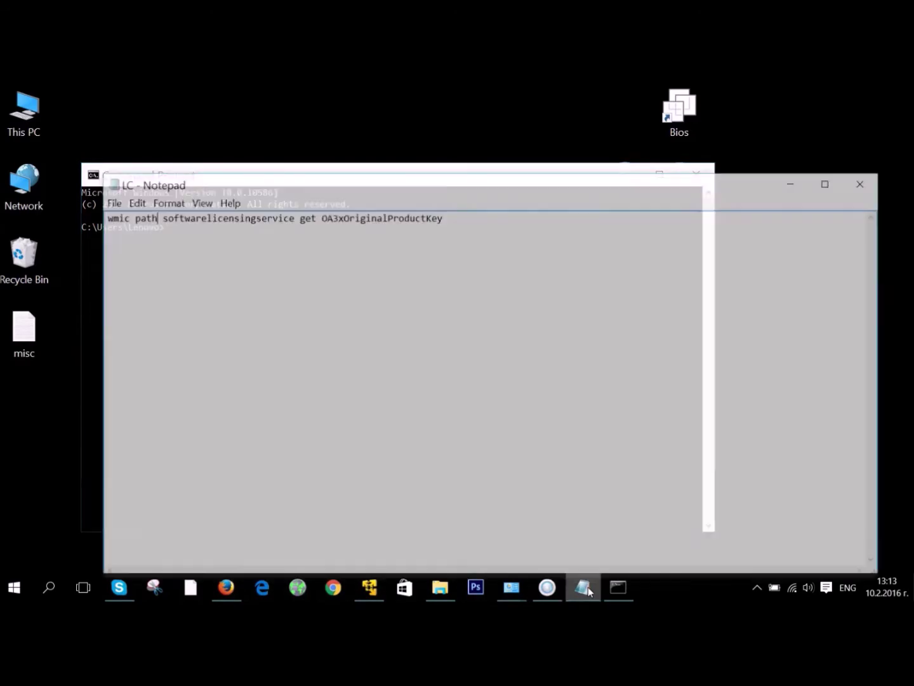
# - Paste the wmic product-key command from Notepad, run it, and close the console
pyautogui.click(582, 587)
pyautogui.moveTo(439, 197); pyautogui.dragTo(77, 197)
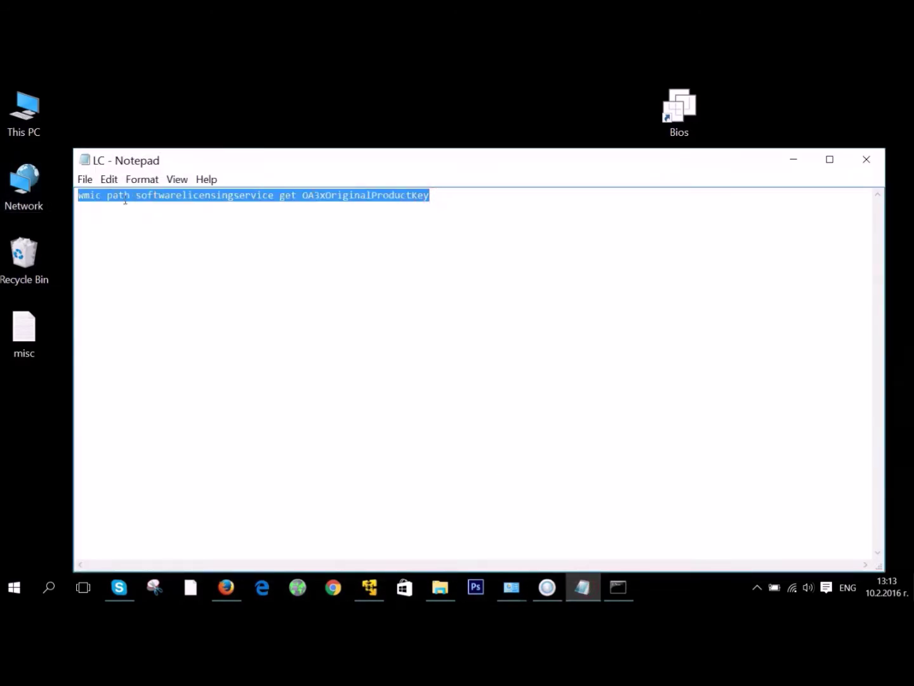
pyautogui.click(788, 161)
pyautogui.hotkey('ctrl', 'v')
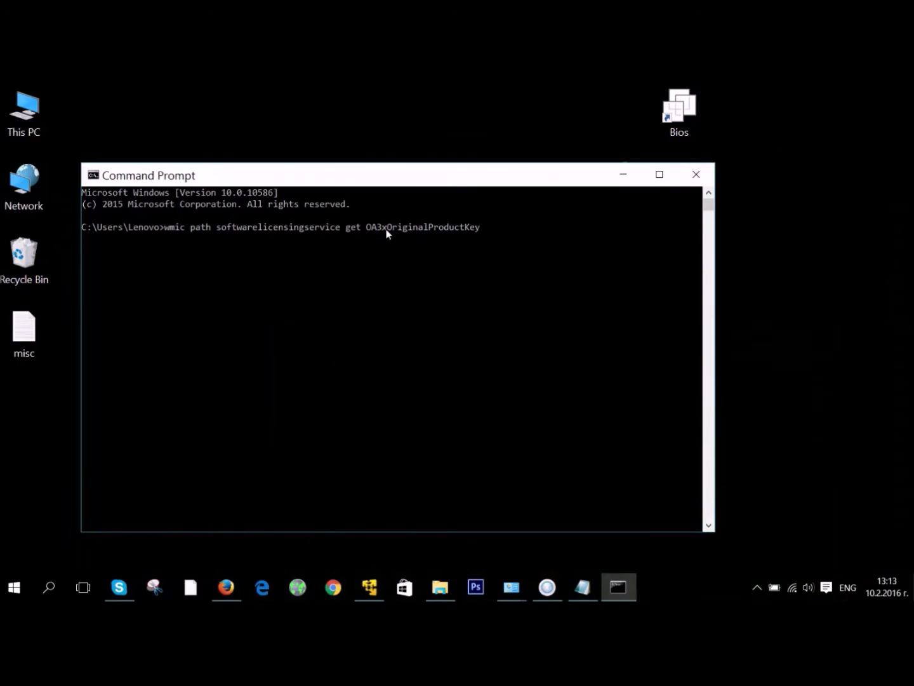
pyautogui.press('Return')
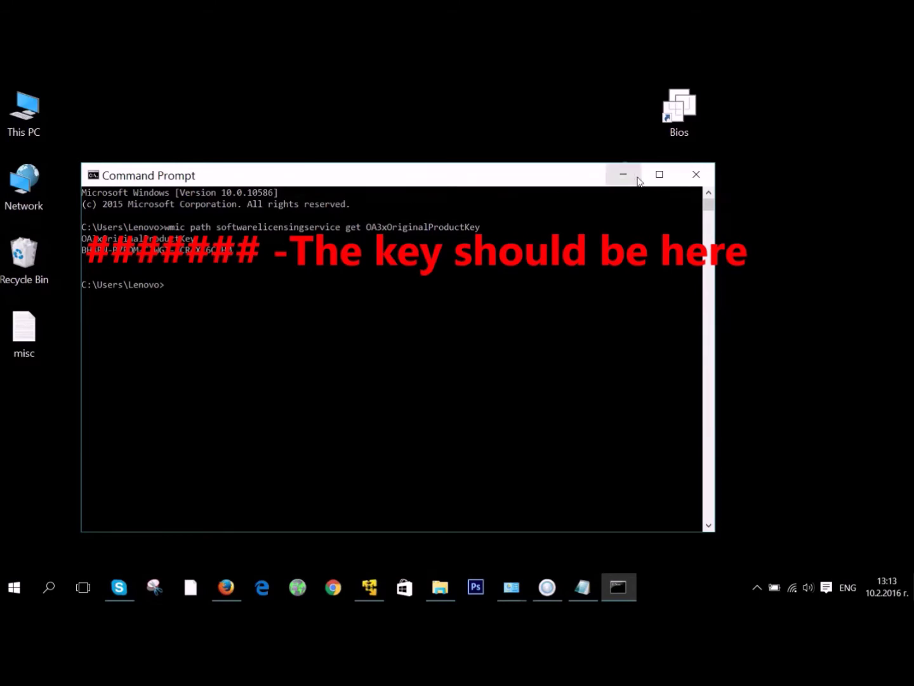
pyautogui.click(707, 174)
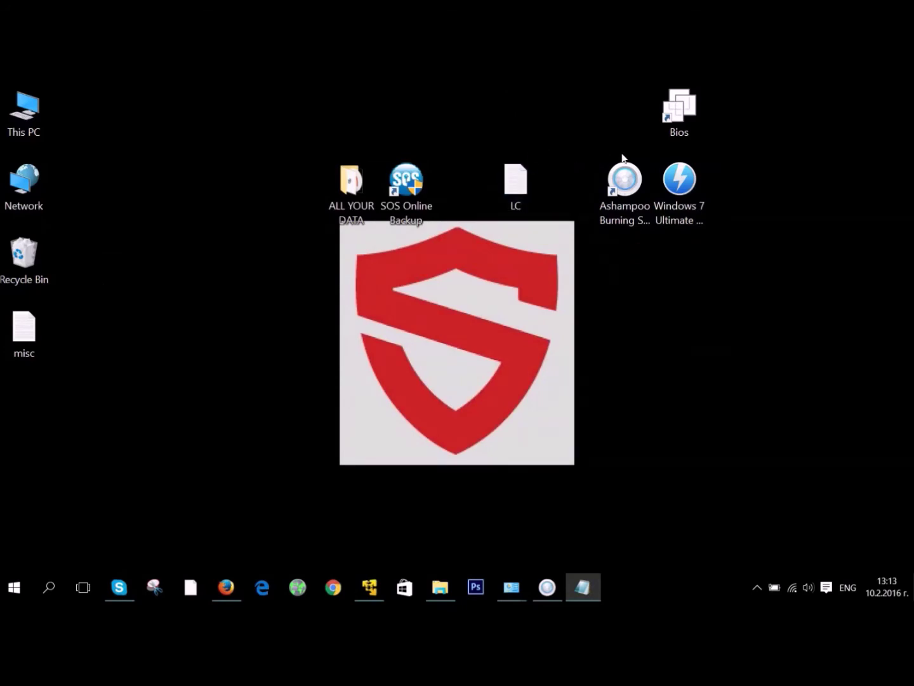
# - Check in This PC that the 7,91 GB (F:) drive is empty
pyautogui.click(685, 182)
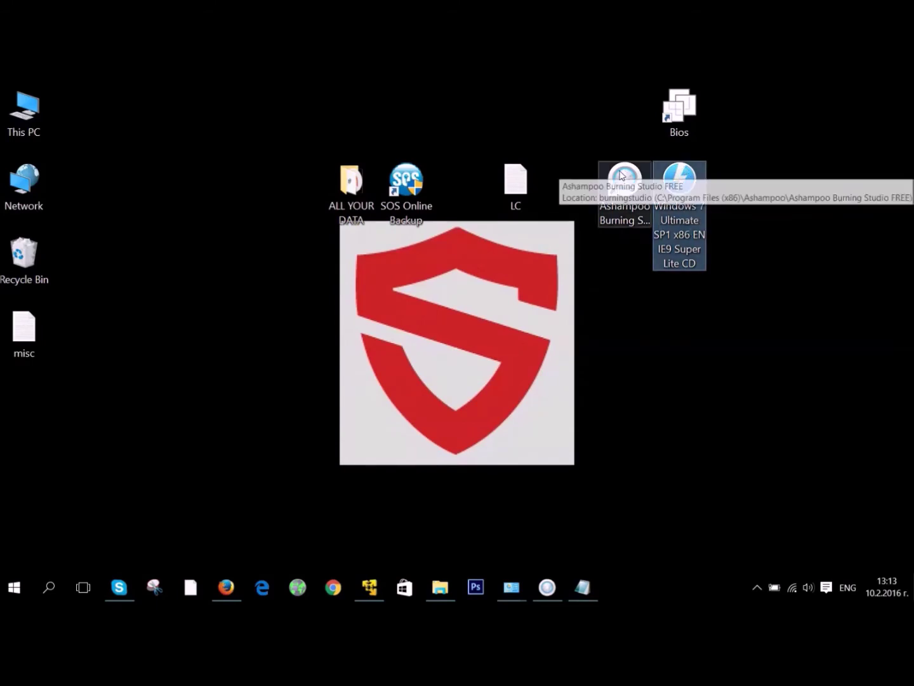
pyautogui.click(622, 177)
pyautogui.doubleClick(21, 114)
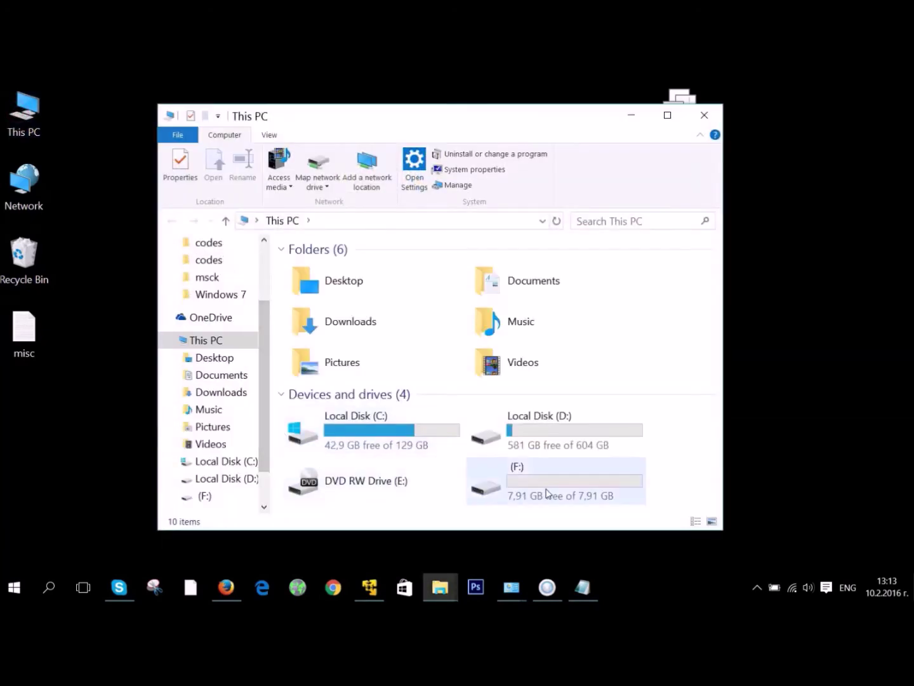
pyautogui.click(544, 489)
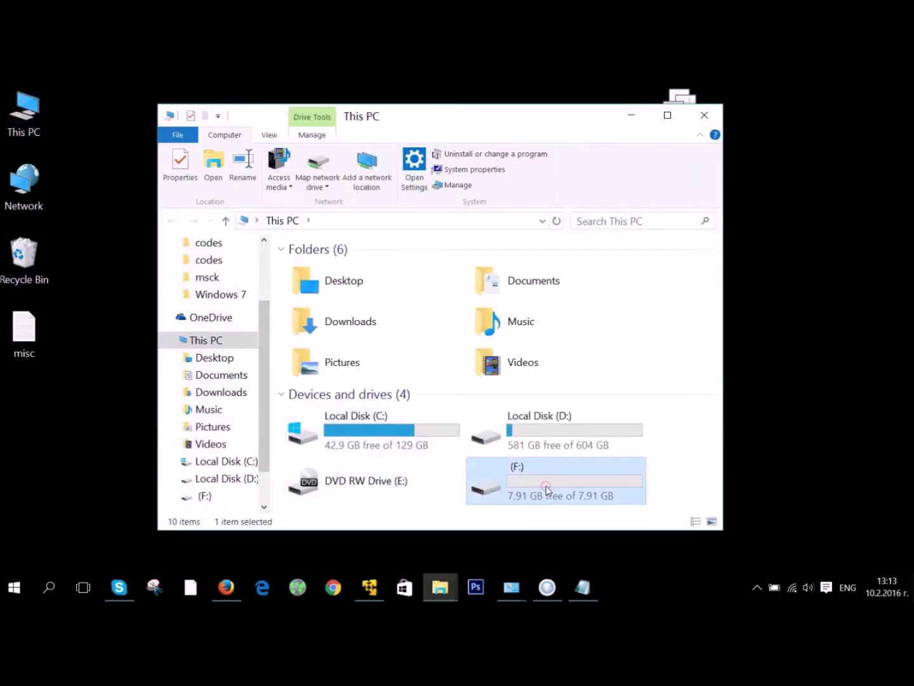
pyautogui.click(704, 115)
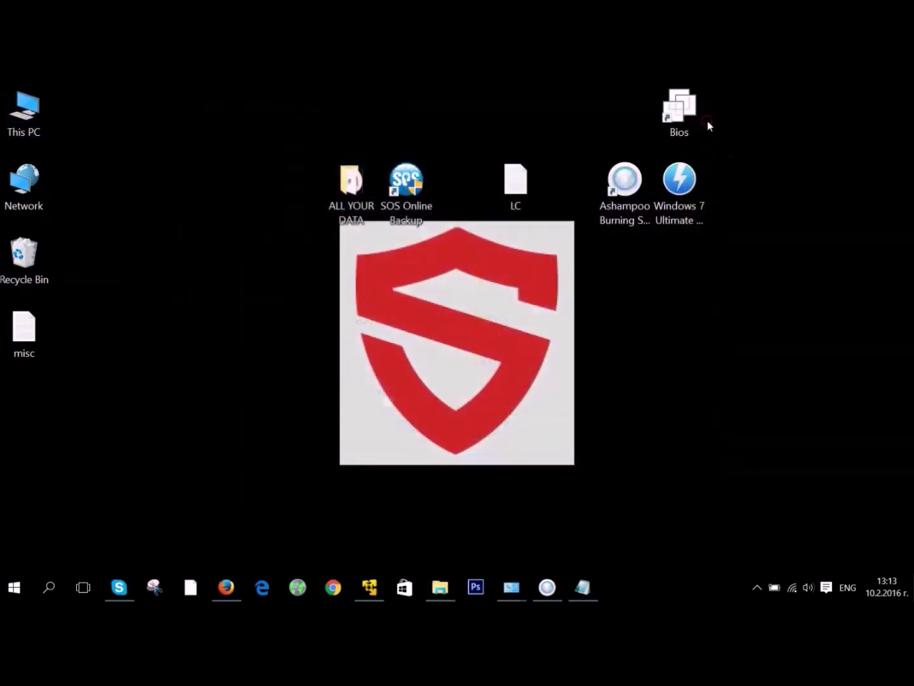
# - Launch Ashampoo Burning Studio FREE from its desktop shortcut
pyautogui.doubleClick(627, 184)
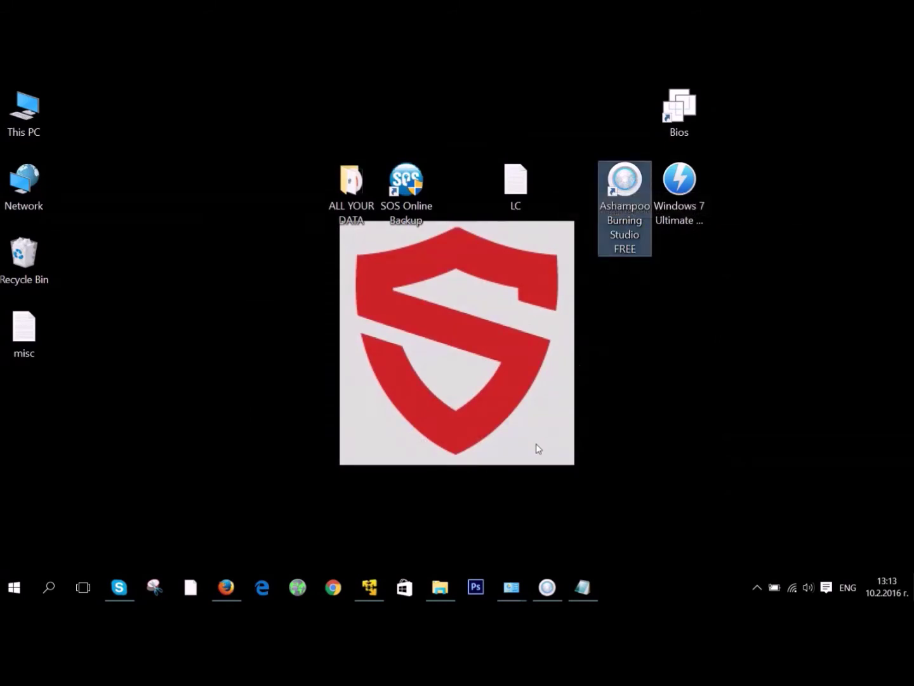
pyautogui.click(627, 407)
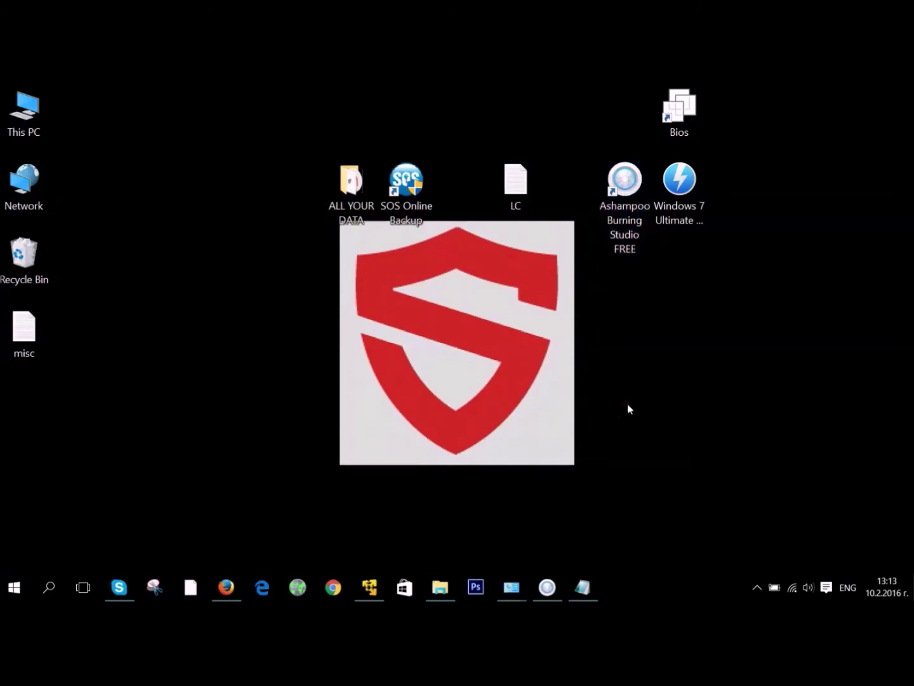
pyautogui.click(627, 231)
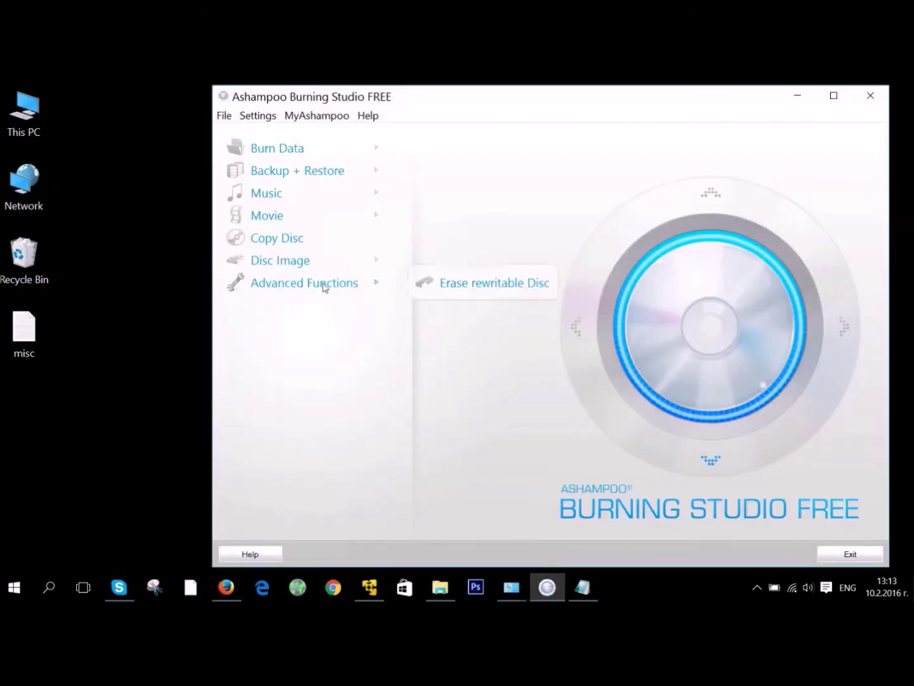
pyautogui.moveTo(294, 262)
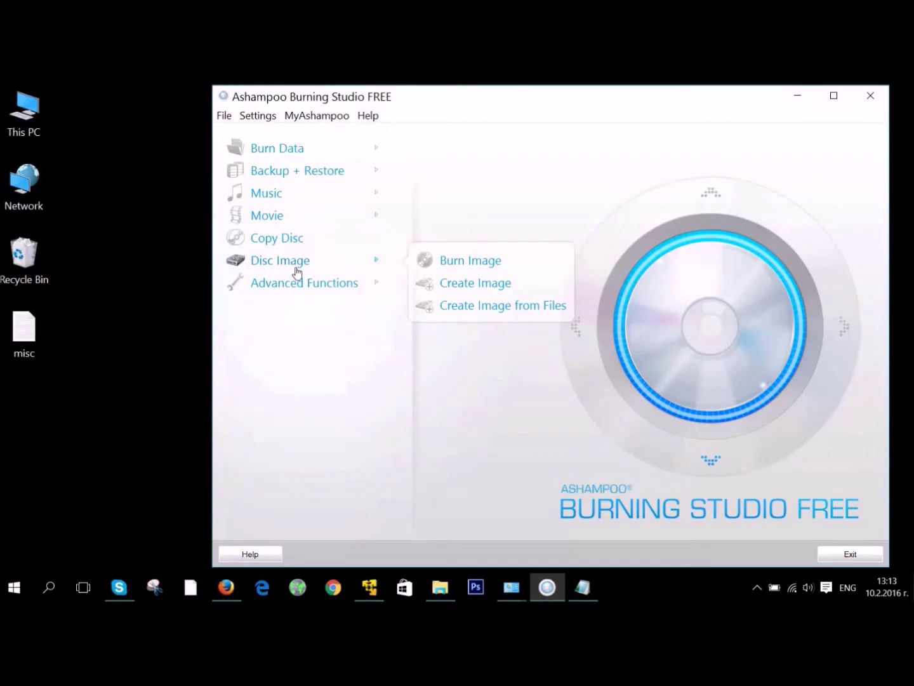
# - Choose Burn Image and select the Windows 7 Ultimate SP1 ISO from the Desktop
pyautogui.click(468, 261)
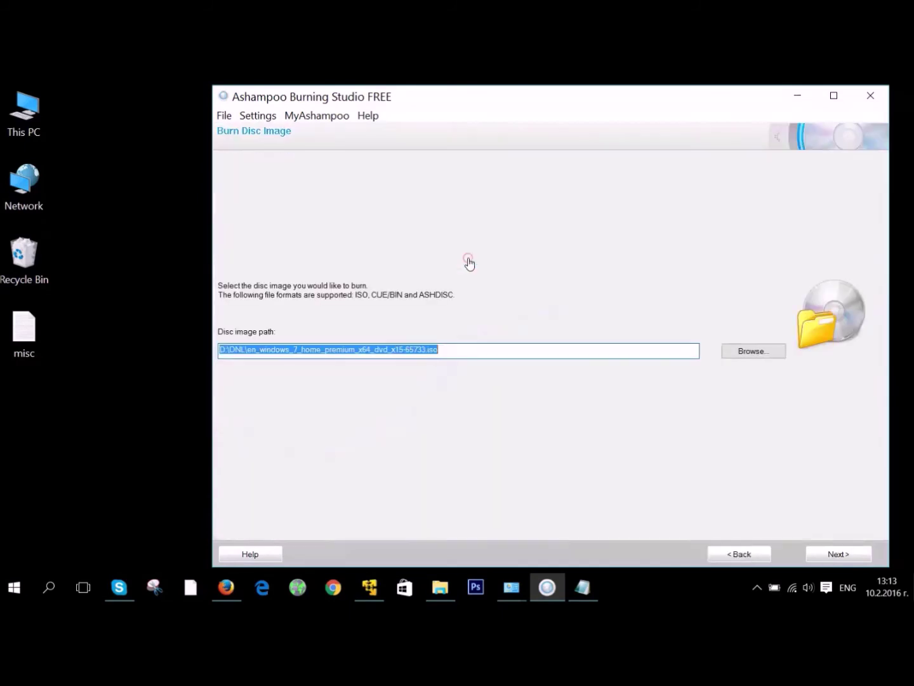
pyautogui.click(231, 349)
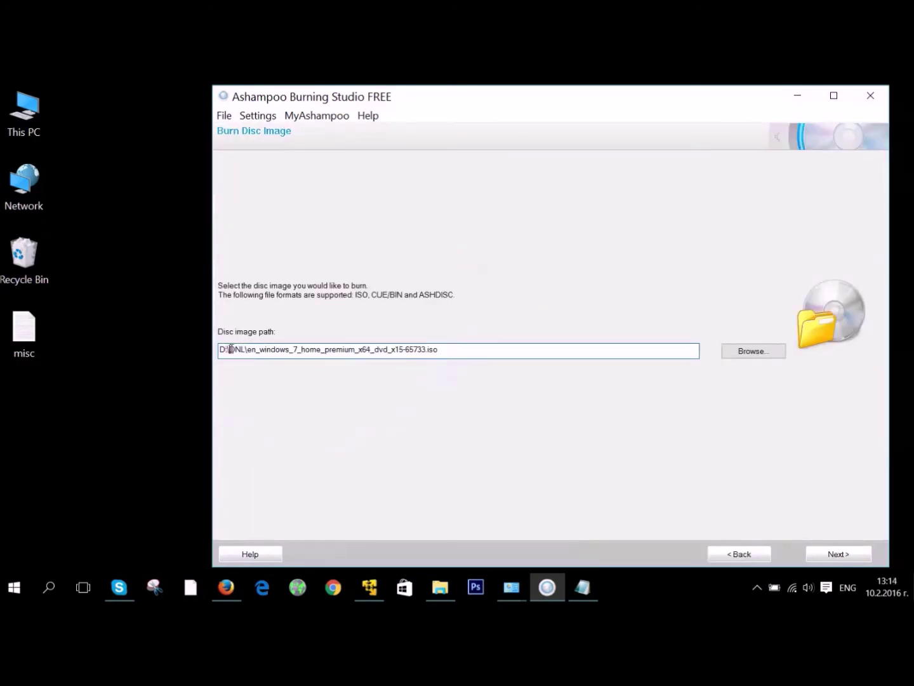
pyautogui.doubleClick(447, 349)
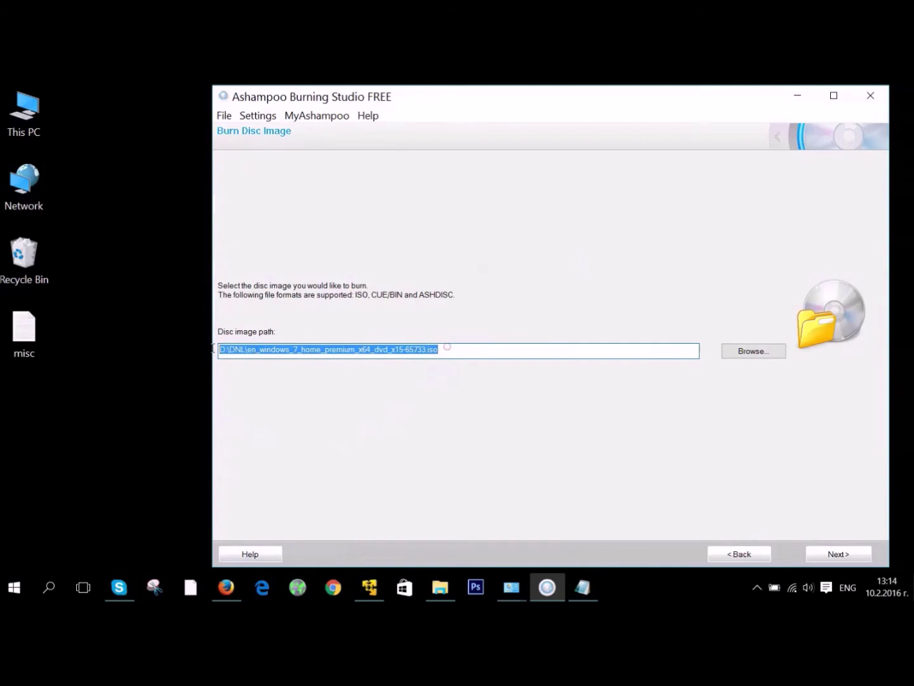
pyautogui.click(741, 353)
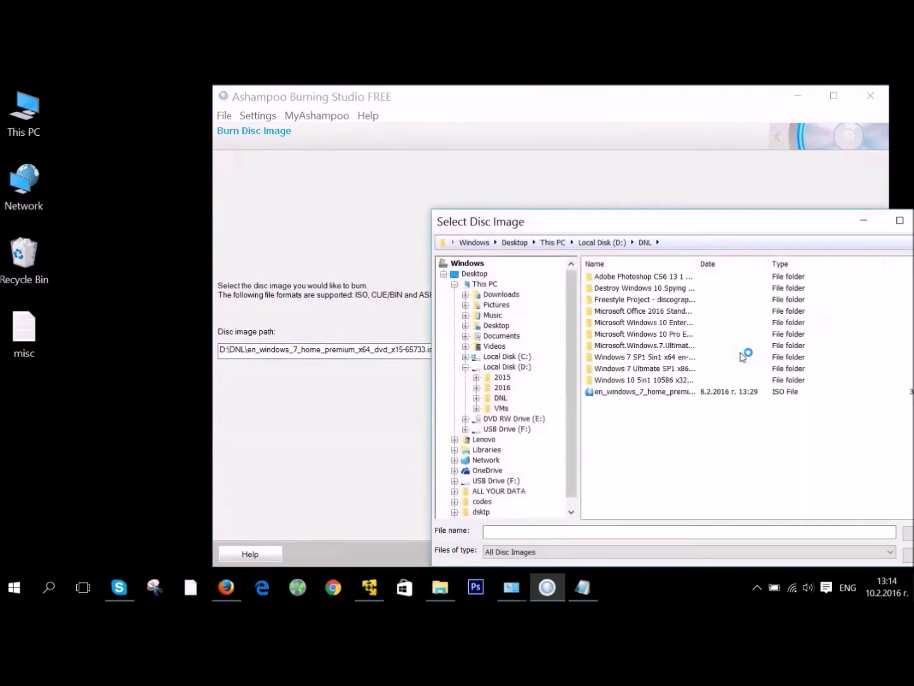
pyautogui.click(466, 274)
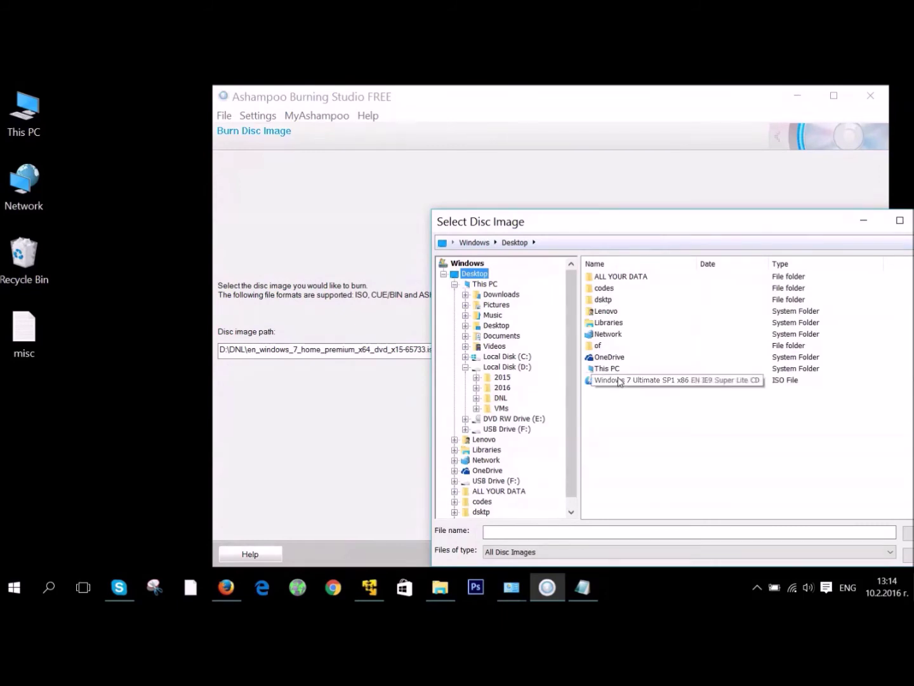
pyautogui.click(712, 382)
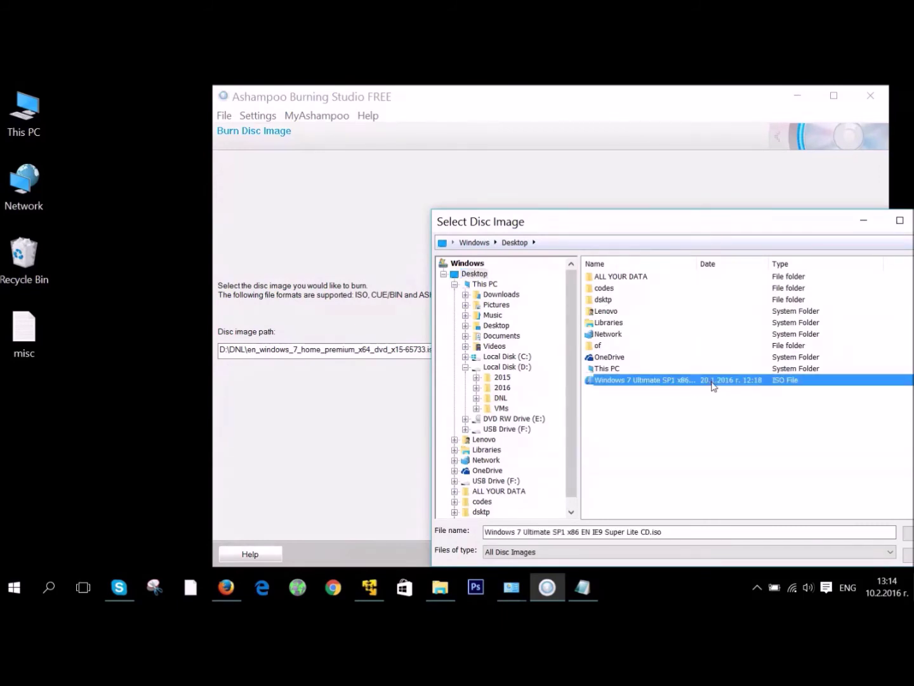
pyautogui.moveTo(734, 231); pyautogui.dragTo(619, 172)
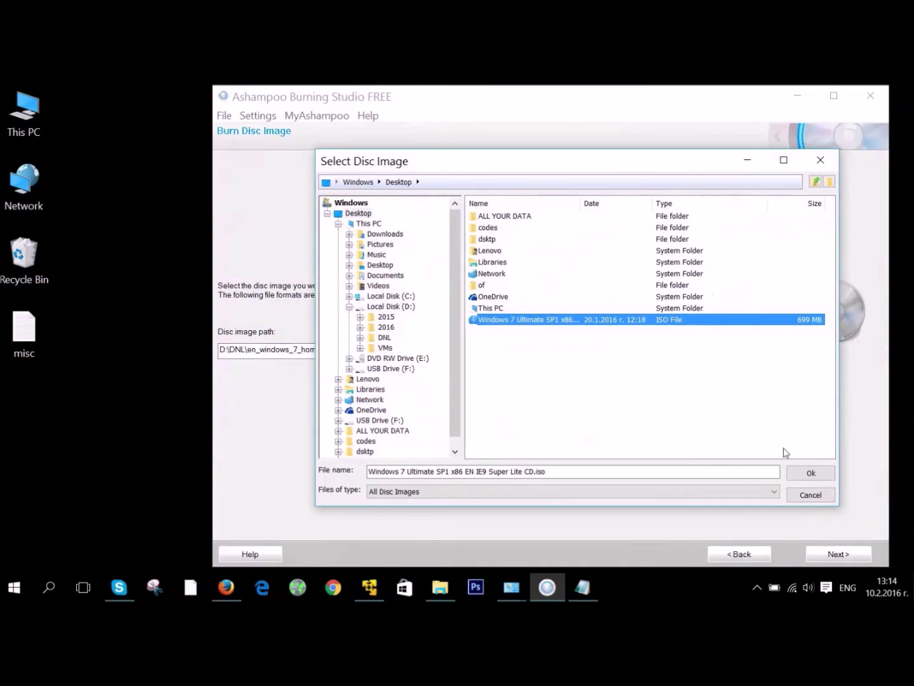
pyautogui.click(797, 473)
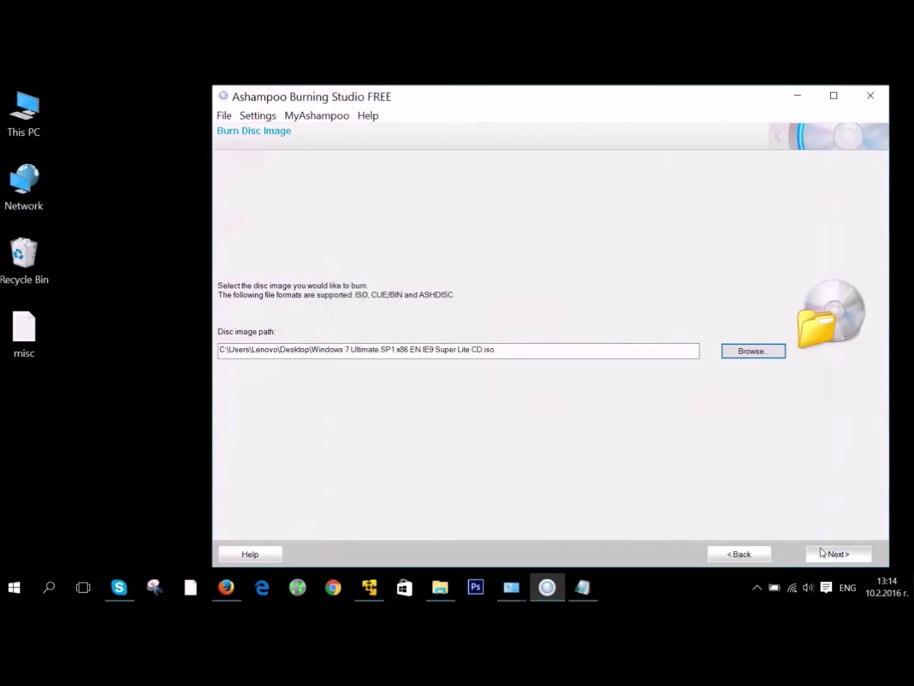
# - Continue to the disc drive page, then close the program since no disc is inserted
pyautogui.click(821, 556)
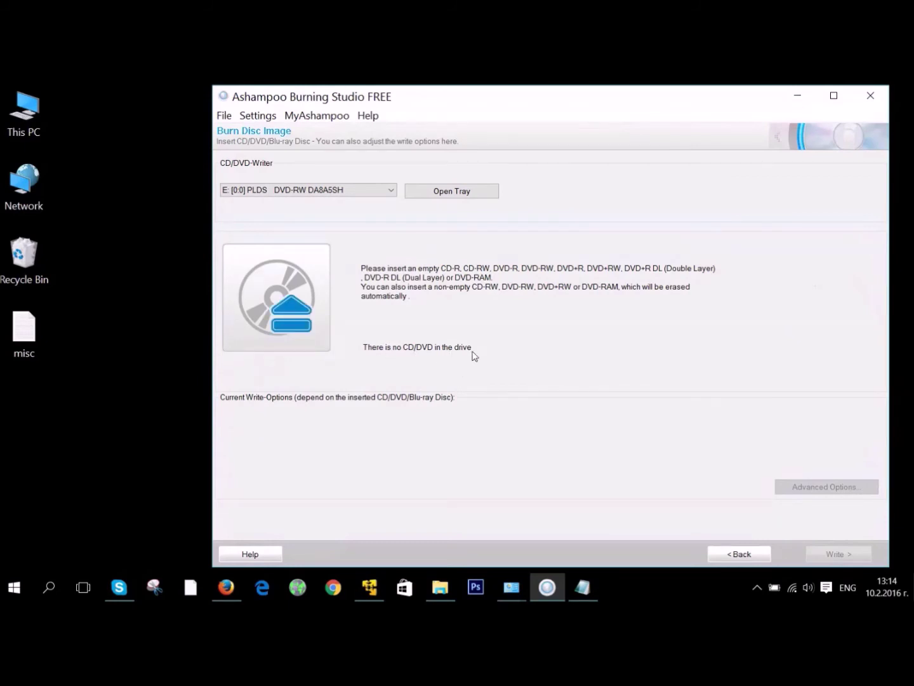
pyautogui.moveTo(708, 106); pyautogui.dragTo(649, 119)
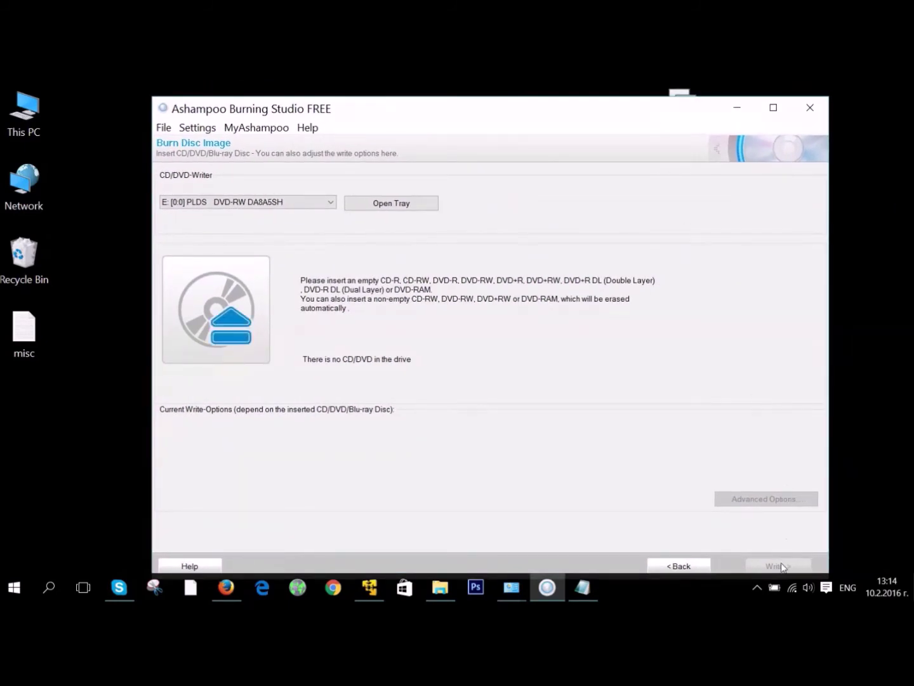
pyautogui.click(807, 108)
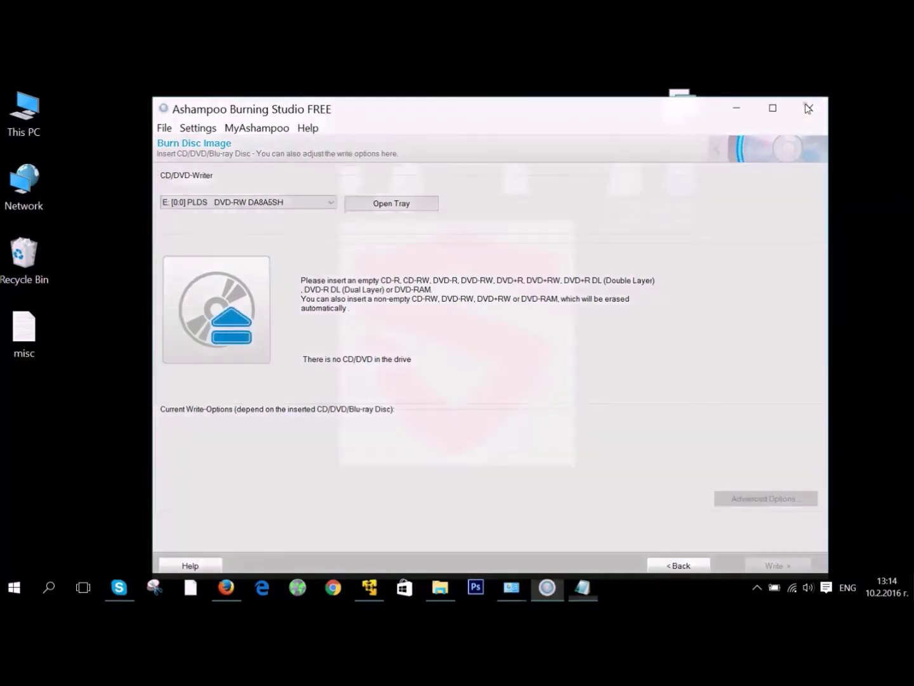
pyautogui.click(643, 197)
pyautogui.moveTo(454, 273); pyautogui.dragTo(680, 362)
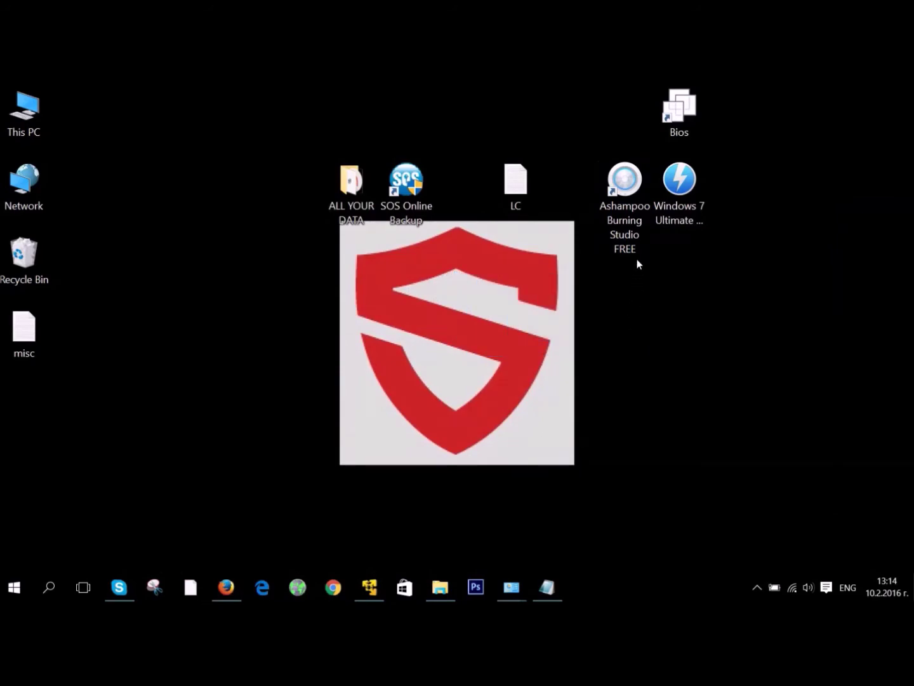
# - Save the Windows USB/DVD Download Tool installer from the CodePlex page in Firefox
pyautogui.click(225, 586)
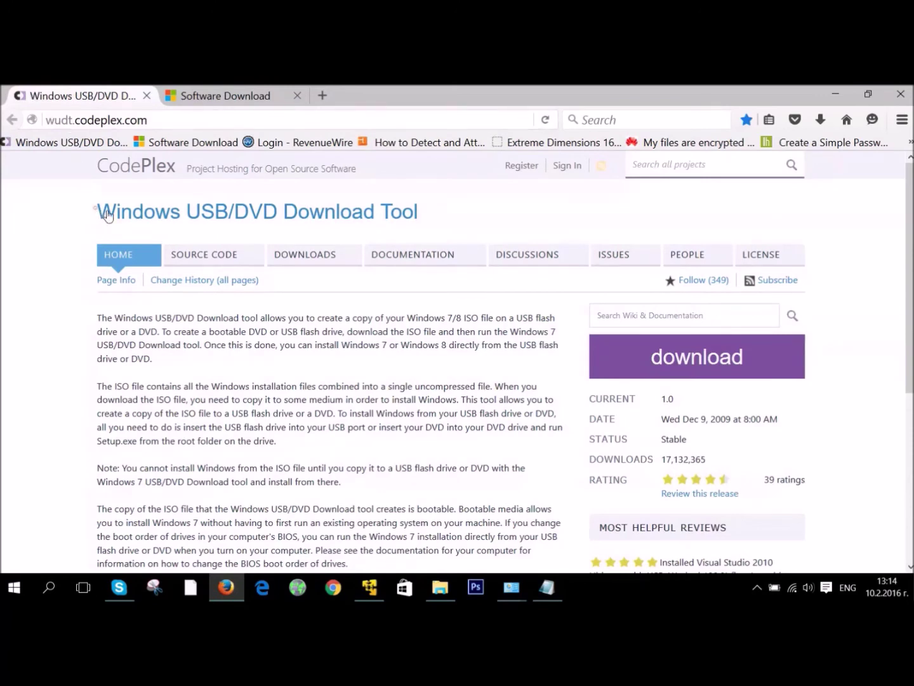
pyautogui.moveTo(101, 215); pyautogui.dragTo(511, 219)
pyautogui.click(512, 218)
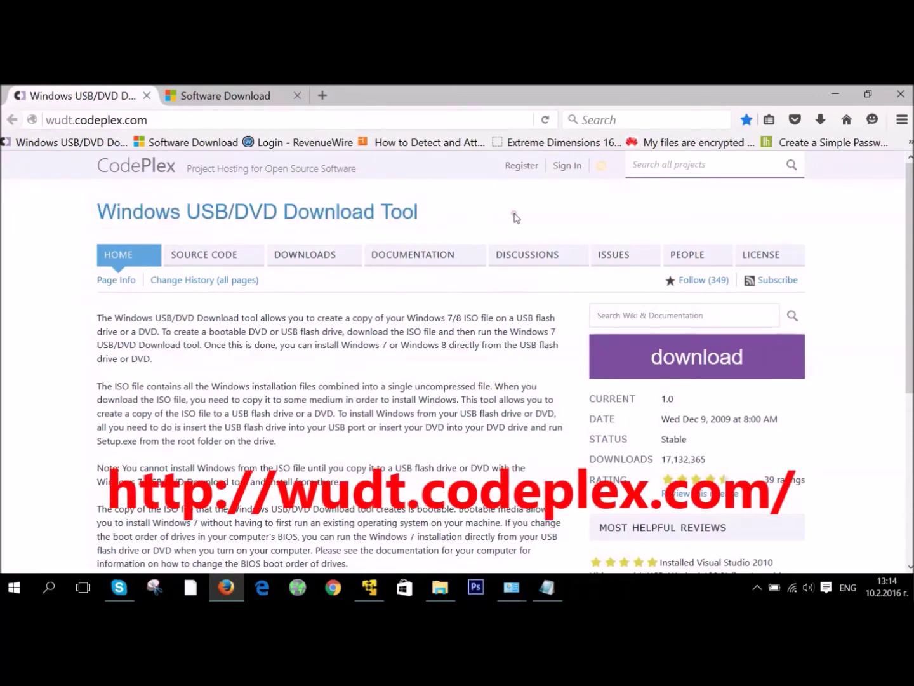
pyautogui.click(671, 368)
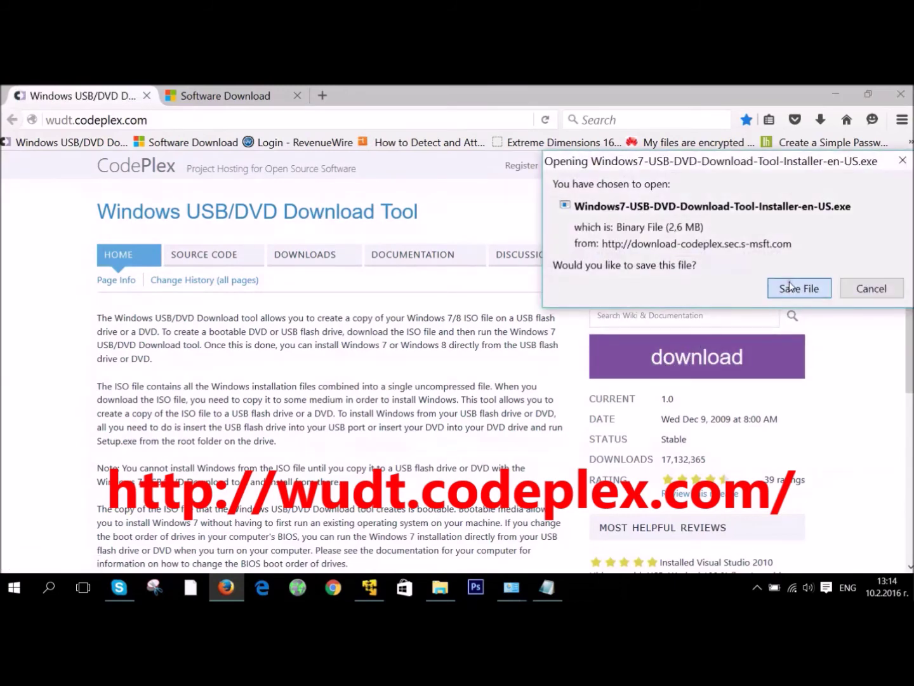
pyautogui.click(790, 287)
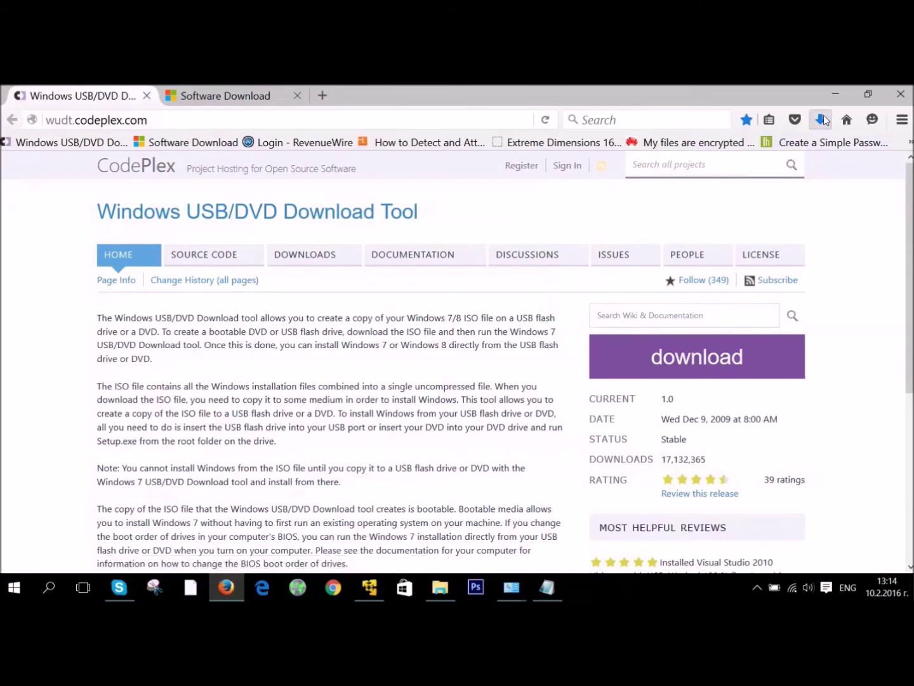
# - Run the downloaded Windows7-USB-DVD-Download-Tool-Installer-en-US.exe from the downloads list
pyautogui.click(822, 119)
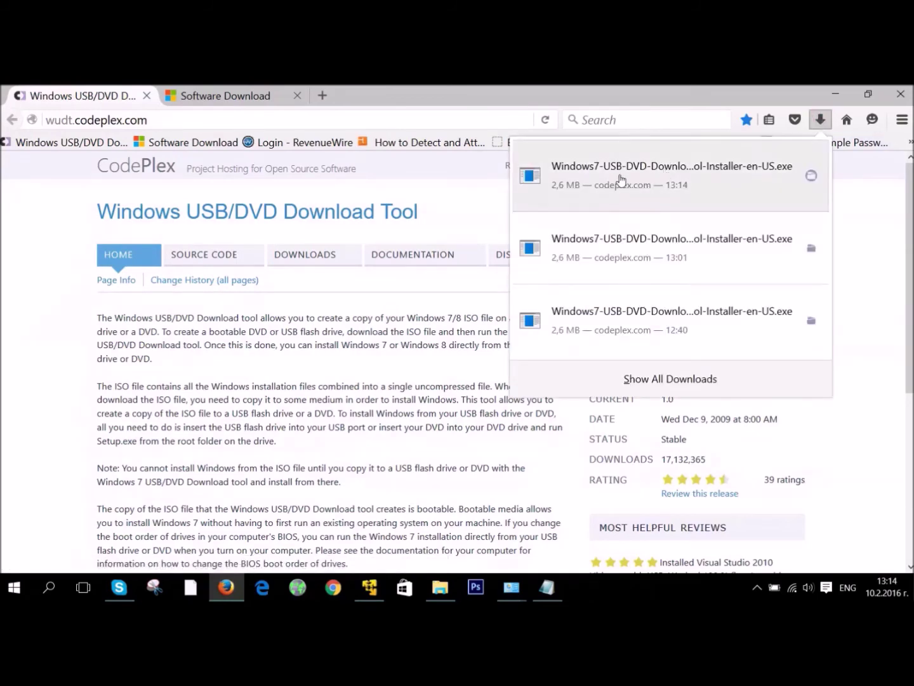
pyautogui.click(670, 181)
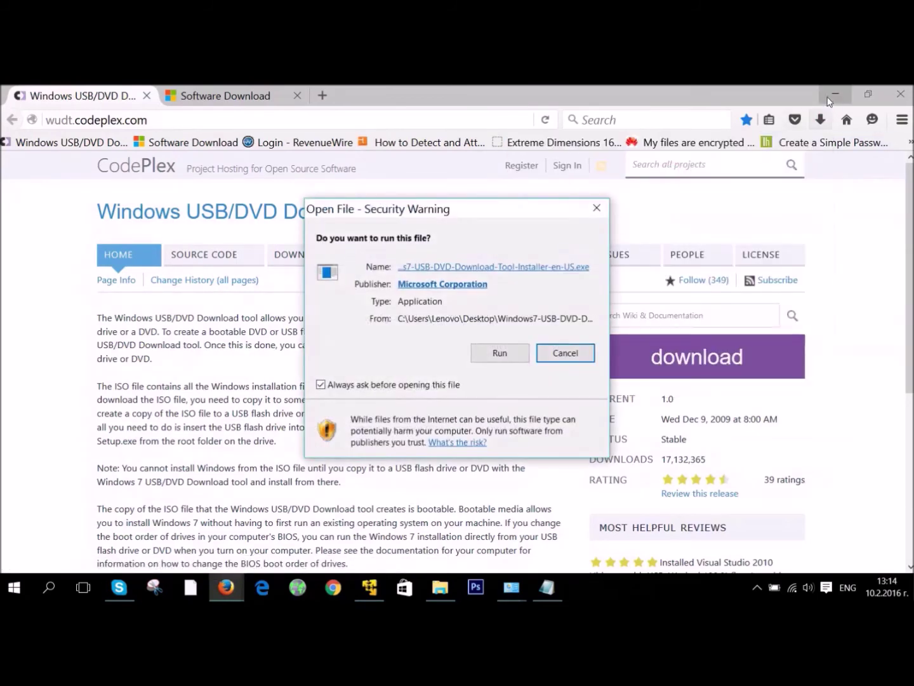
pyautogui.click(833, 95)
pyautogui.click(508, 347)
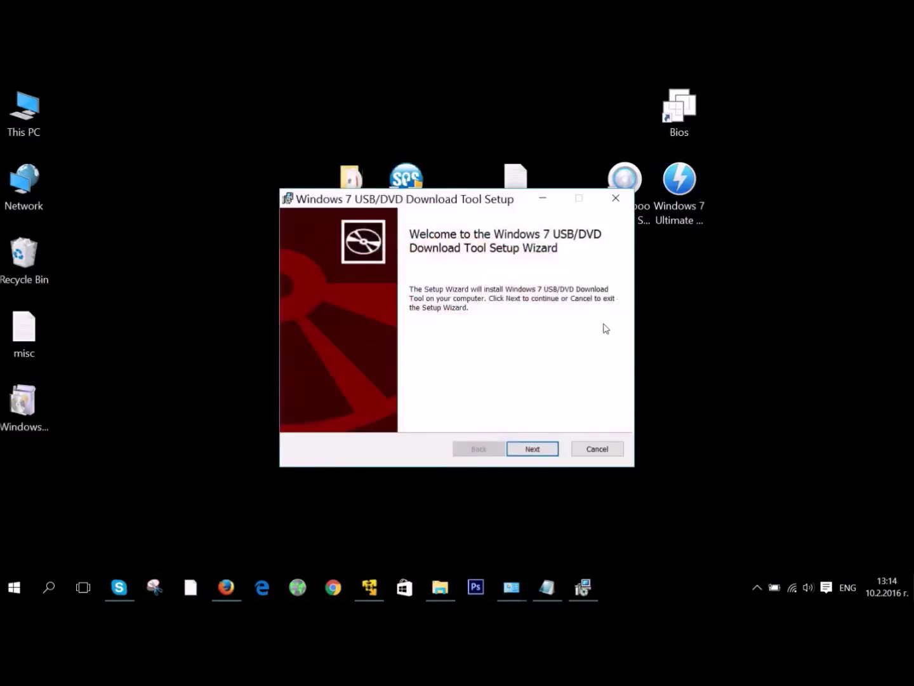
# - Complete the setup wizard's installation, then open the new Windows 7 USB DVD Download Tool shortcut
pyautogui.click(529, 450)
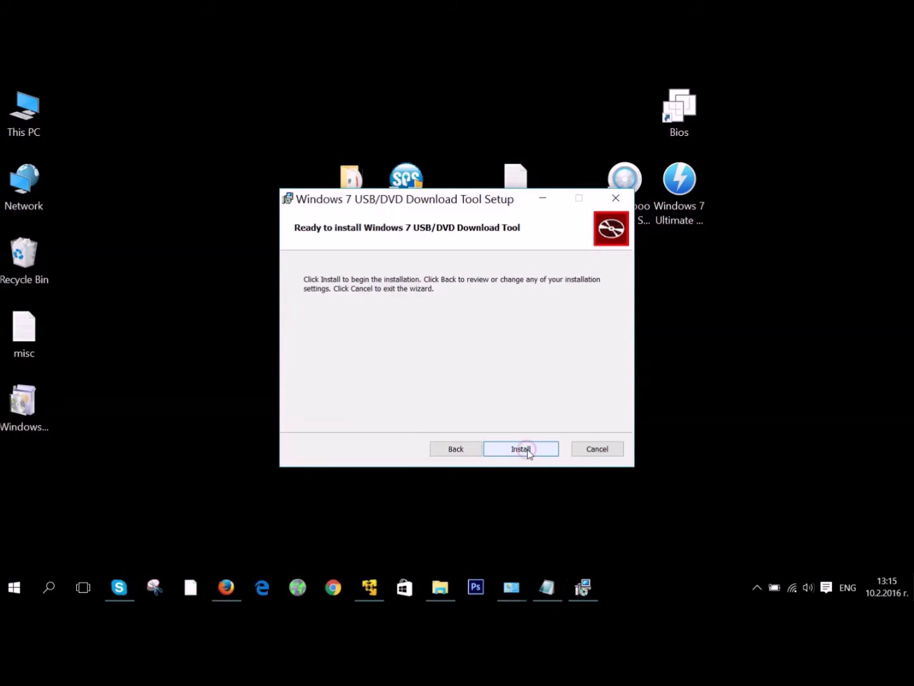
pyautogui.click(529, 451)
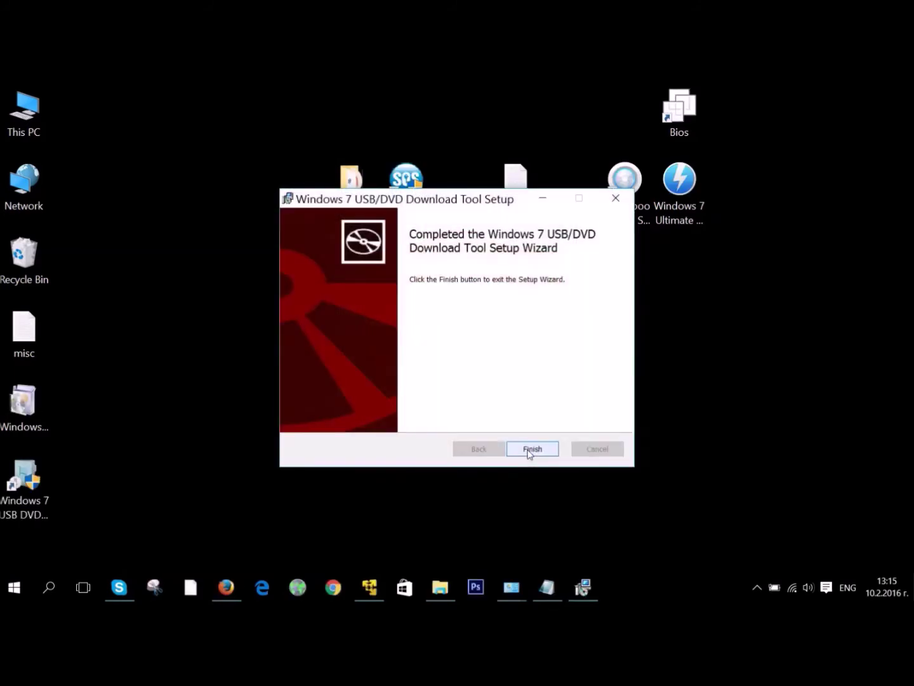
pyautogui.click(529, 451)
pyautogui.doubleClick(44, 487)
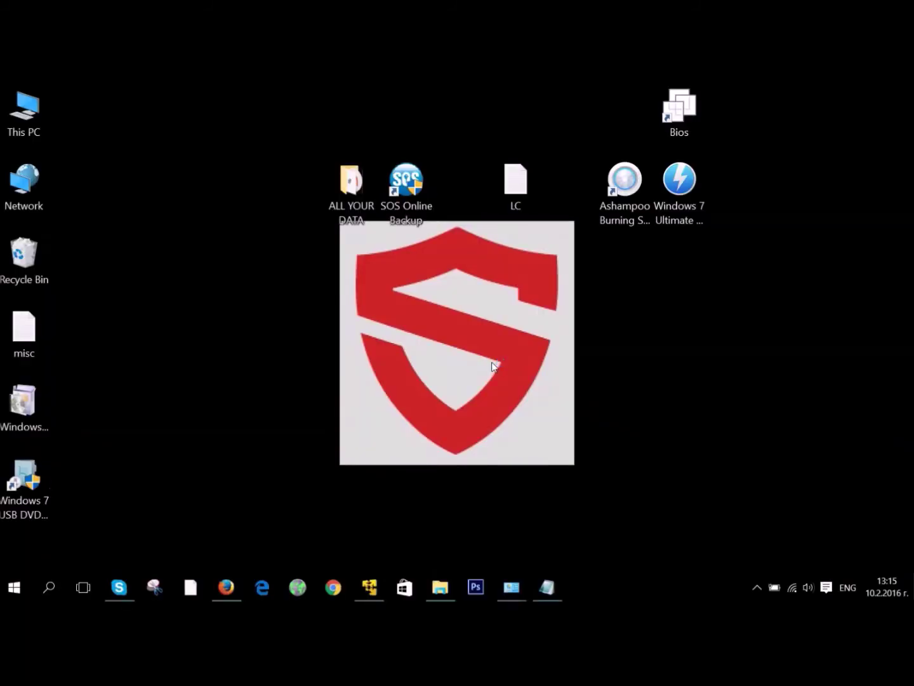
# - Load the Windows 7 Ultimate SP1 ISO from the Desktop as the source file
pyautogui.moveTo(426, 237); pyautogui.dragTo(426, 259)
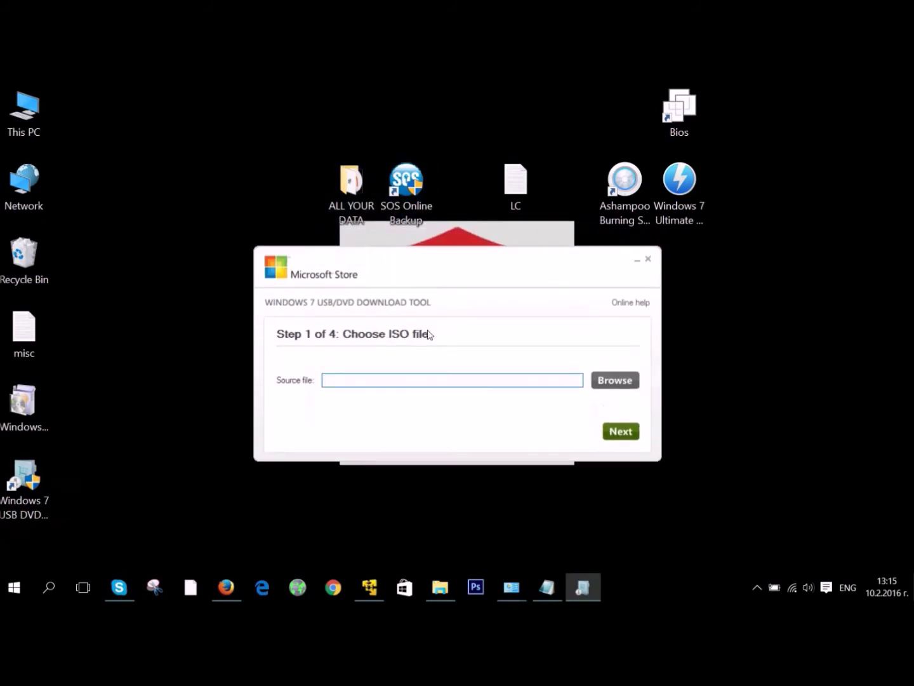
pyautogui.click(627, 383)
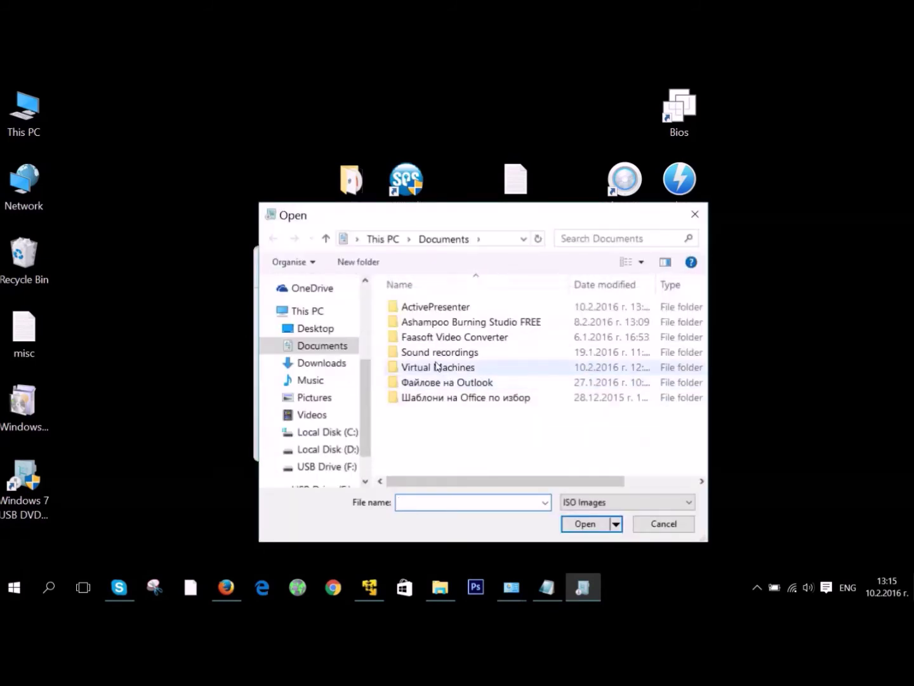
pyautogui.click(311, 329)
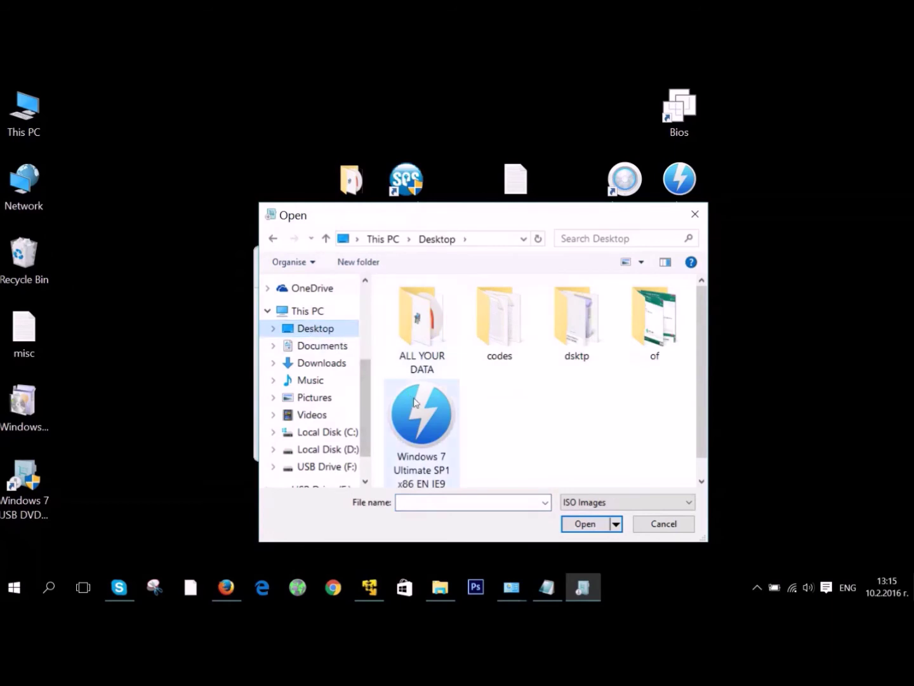
pyautogui.click(420, 424)
pyautogui.click(571, 523)
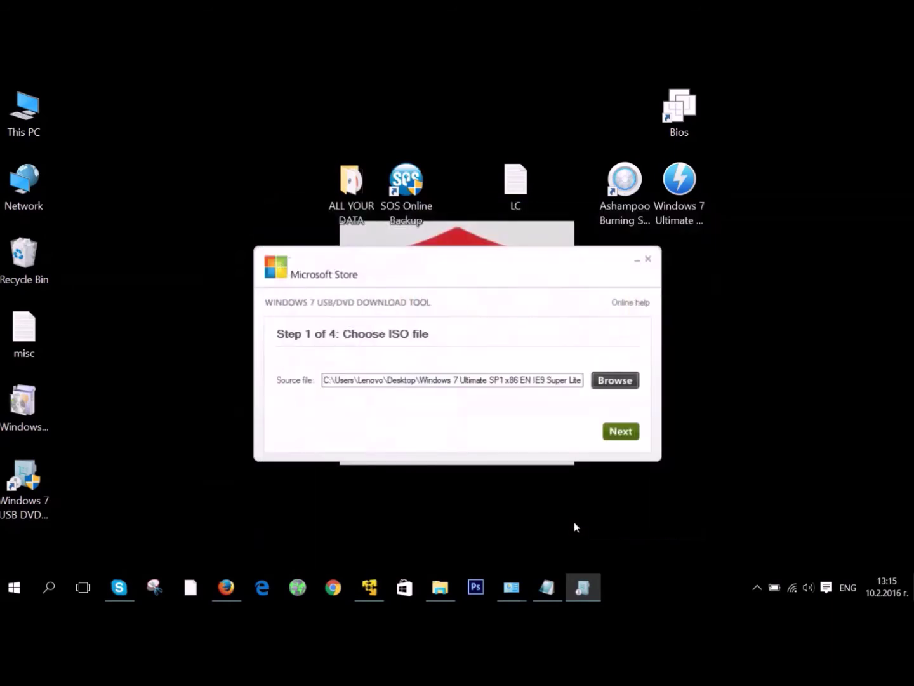
# - Choose USB device as the media type and begin copying to drive F:
pyautogui.click(619, 432)
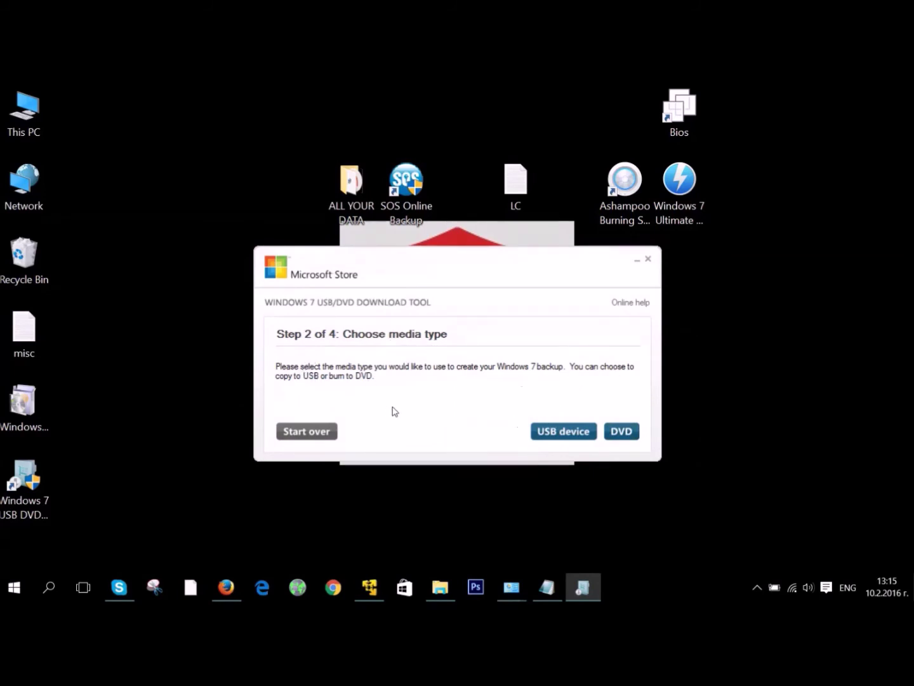
pyautogui.click(543, 434)
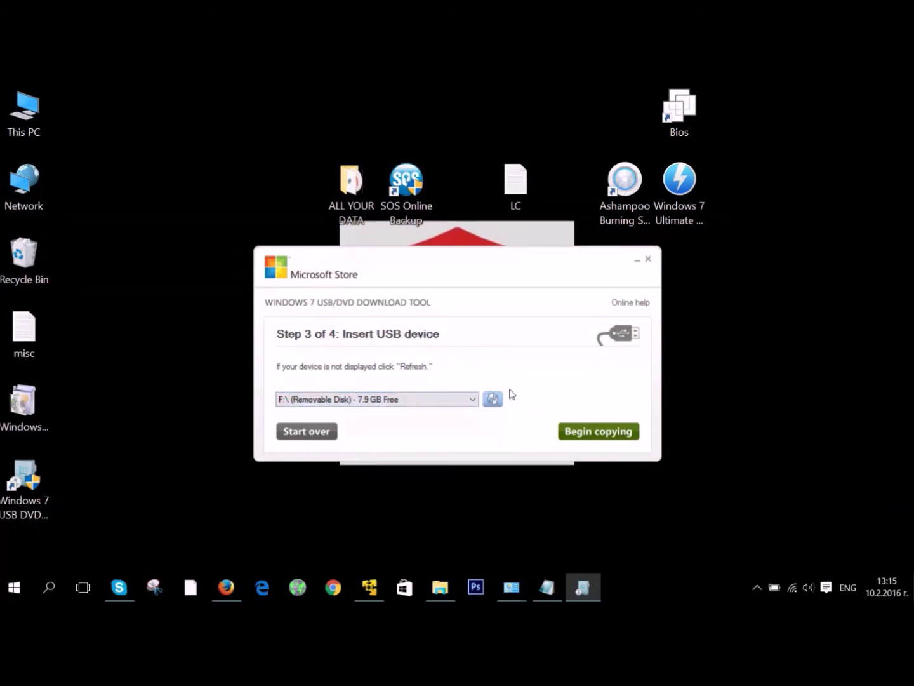
pyautogui.click(583, 432)
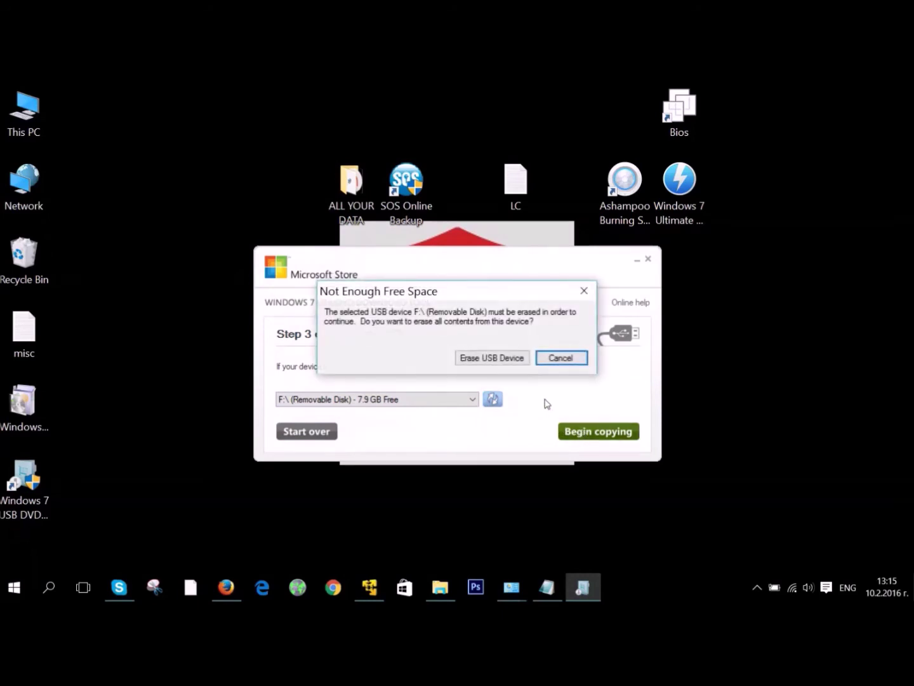
# - Erase USB drive F:, then cancel the bootable USB creation
pyautogui.click(496, 360)
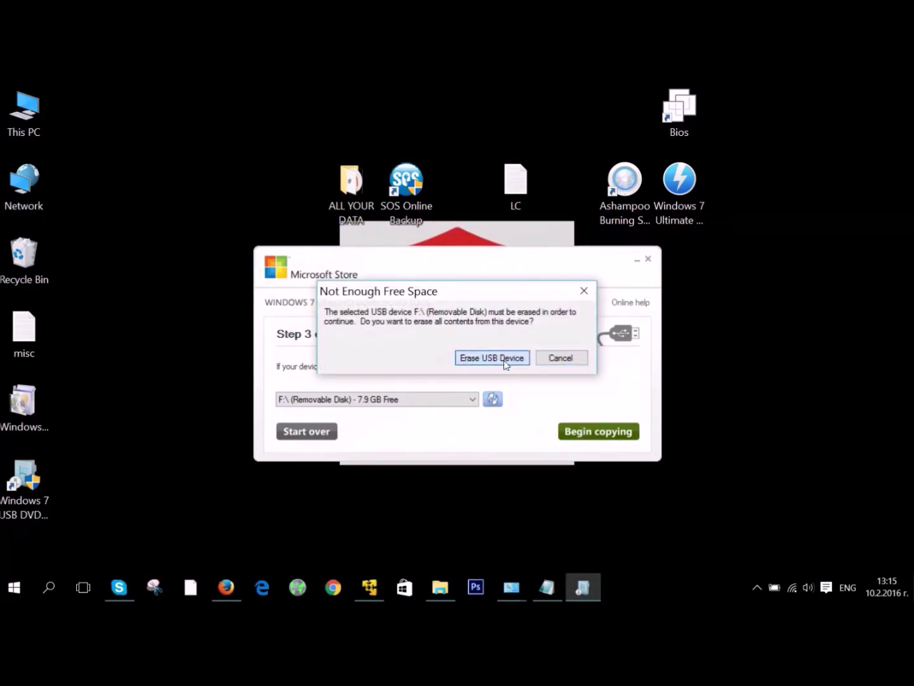
pyautogui.click(521, 405)
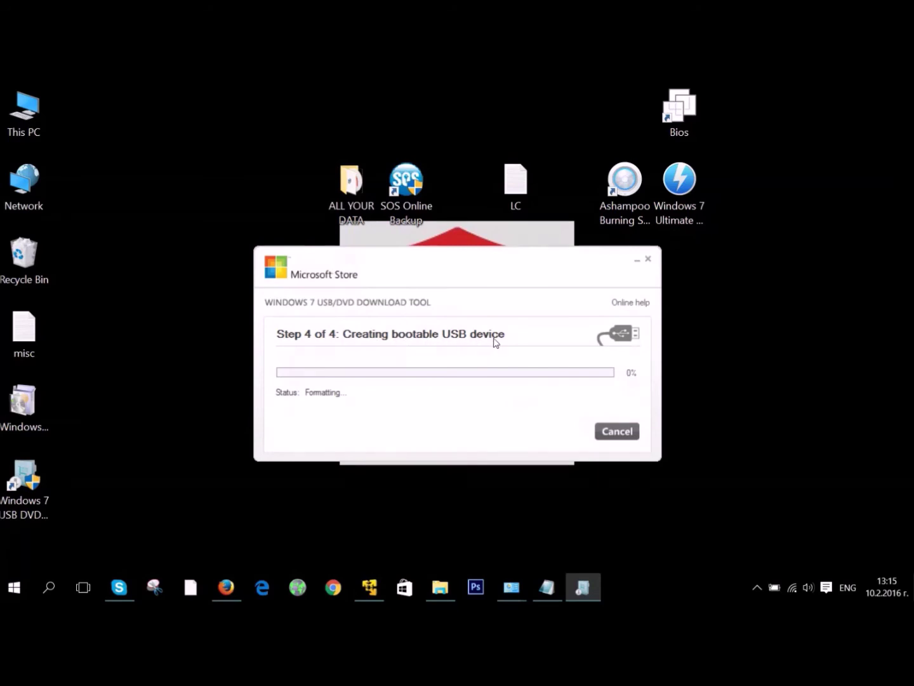
pyautogui.click(617, 432)
pyautogui.click(533, 395)
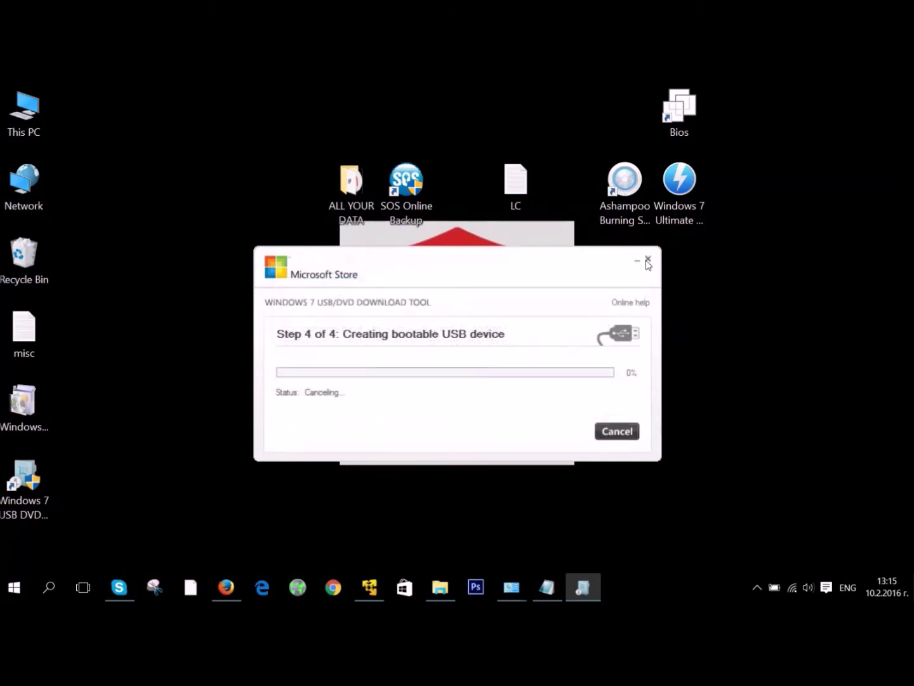
# - Close the download tool and move the Bios shortcut beside the shield logo
pyautogui.click(648, 260)
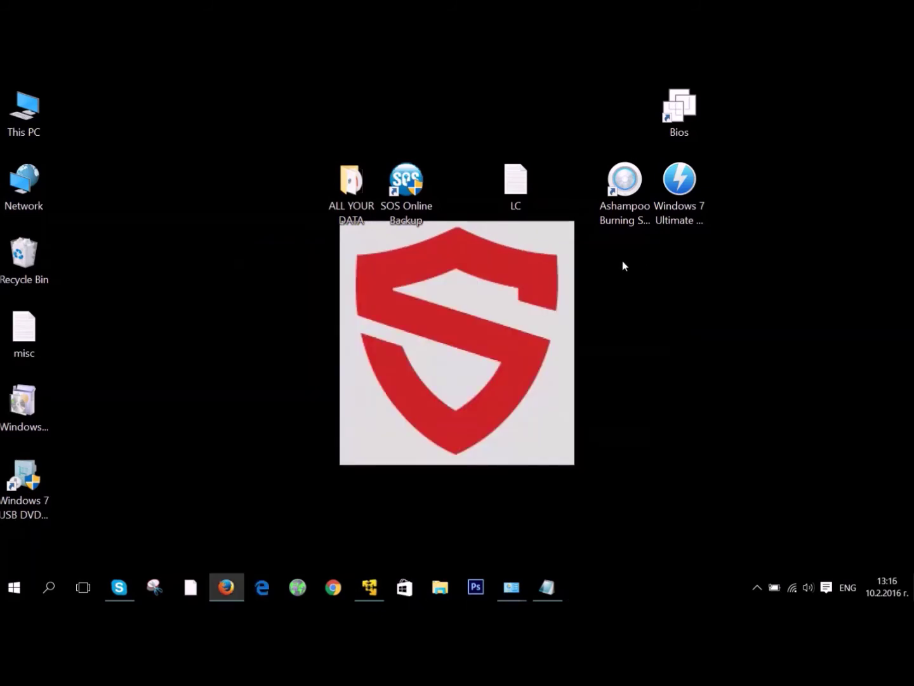
pyautogui.moveTo(669, 127); pyautogui.dragTo(611, 319)
pyautogui.moveTo(577, 275); pyautogui.dragTo(687, 386)
# - Launch the Bios virtual machine into PhoenixBIOS and widen its window
pyautogui.click(687, 385)
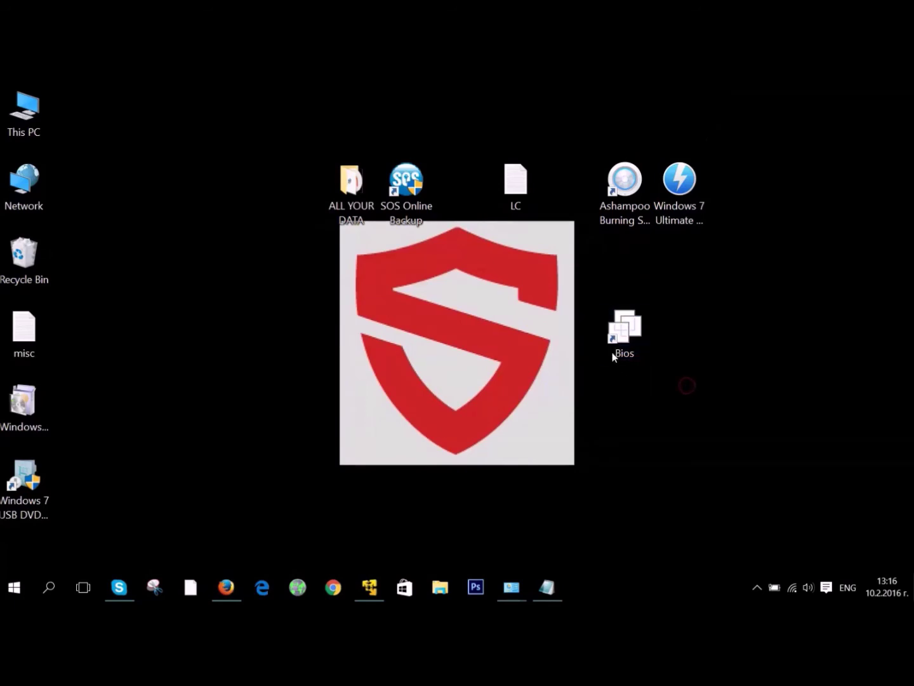
pyautogui.click(615, 329)
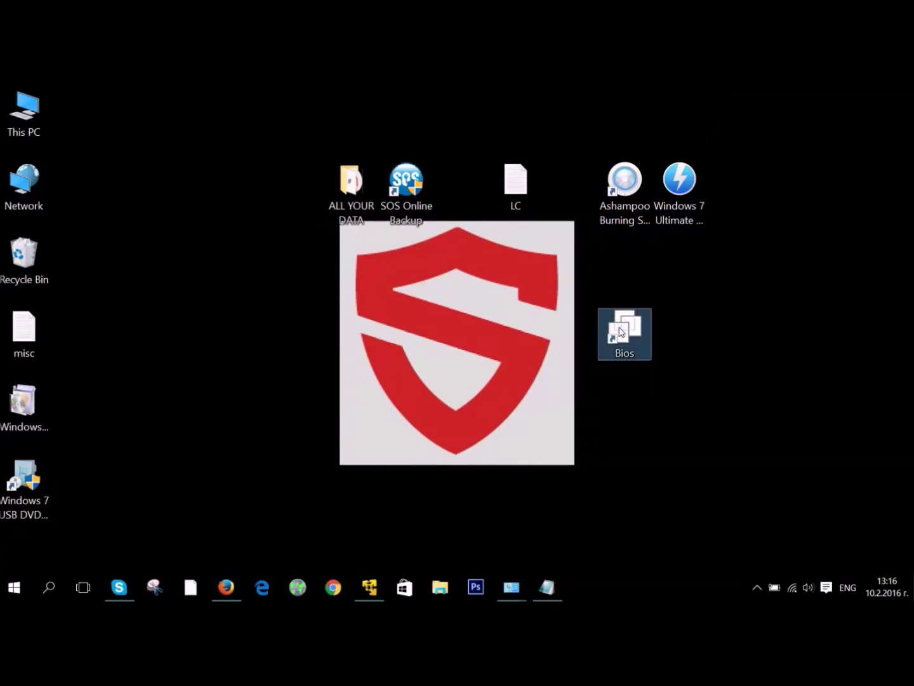
pyautogui.doubleClick(627, 350)
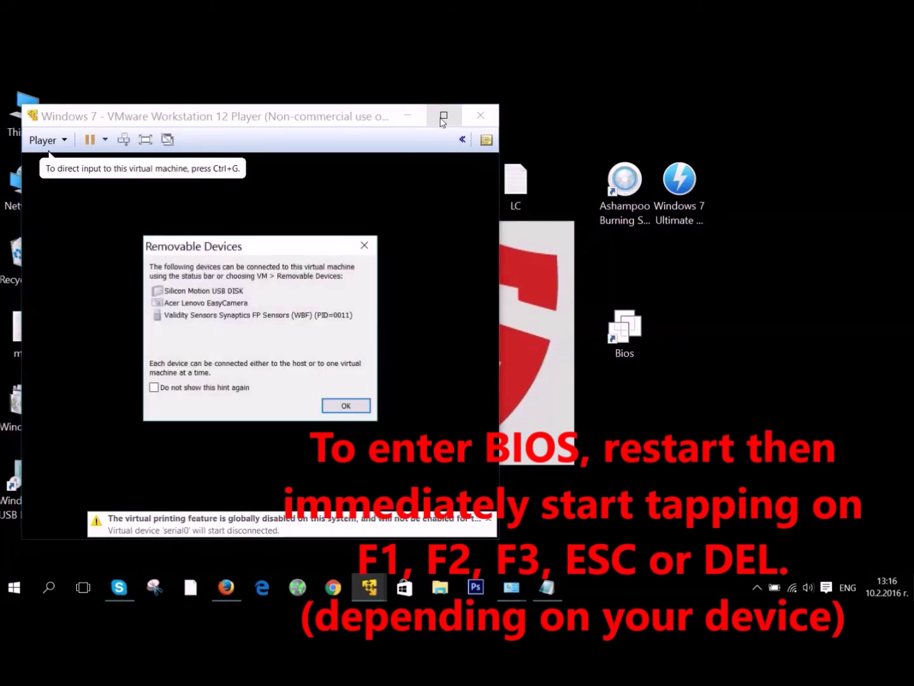
pyautogui.click(364, 246)
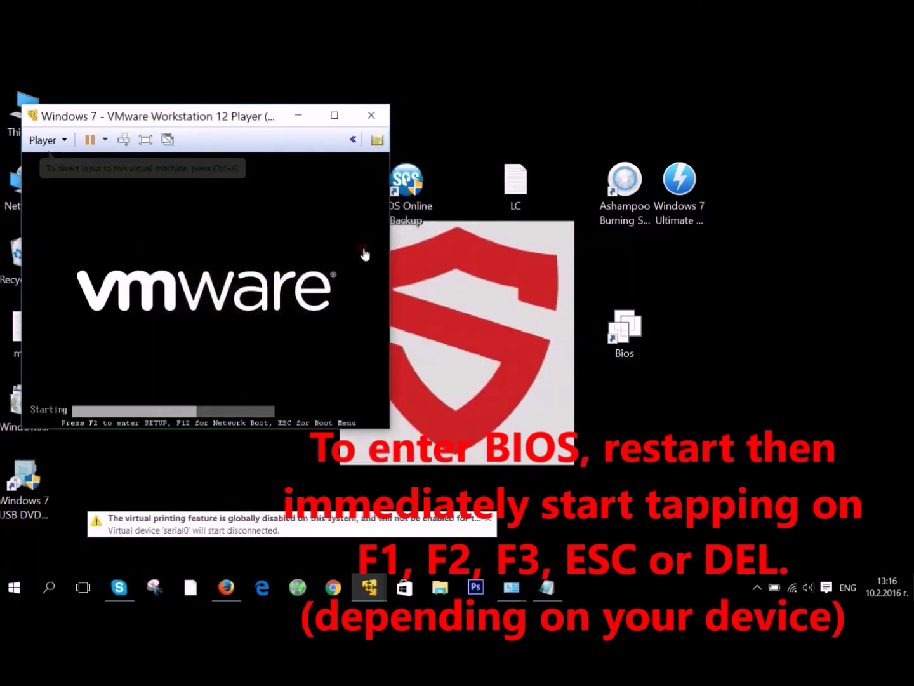
pyautogui.click(334, 117)
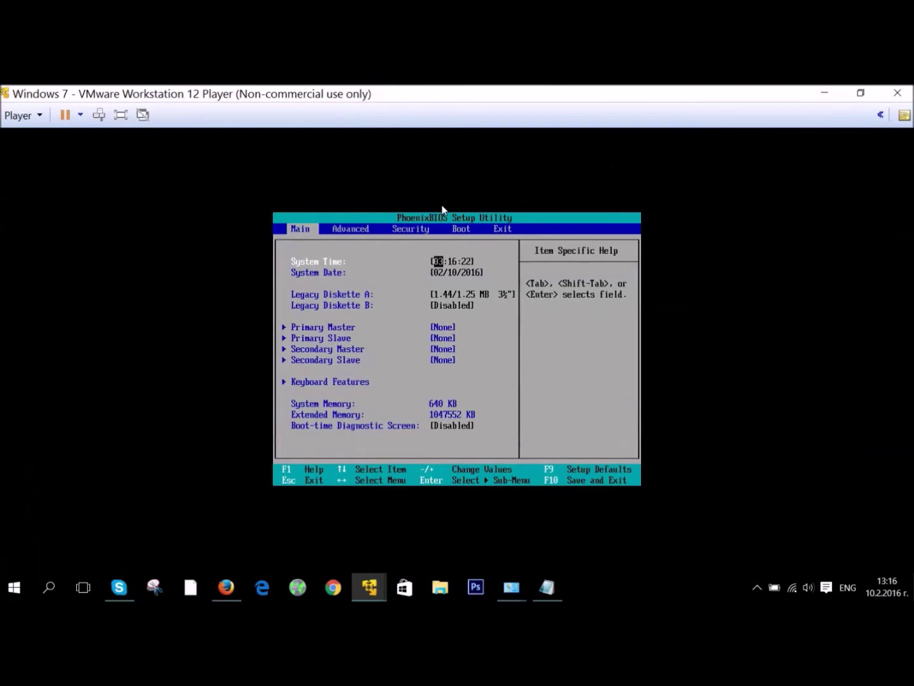
pyautogui.click(446, 267)
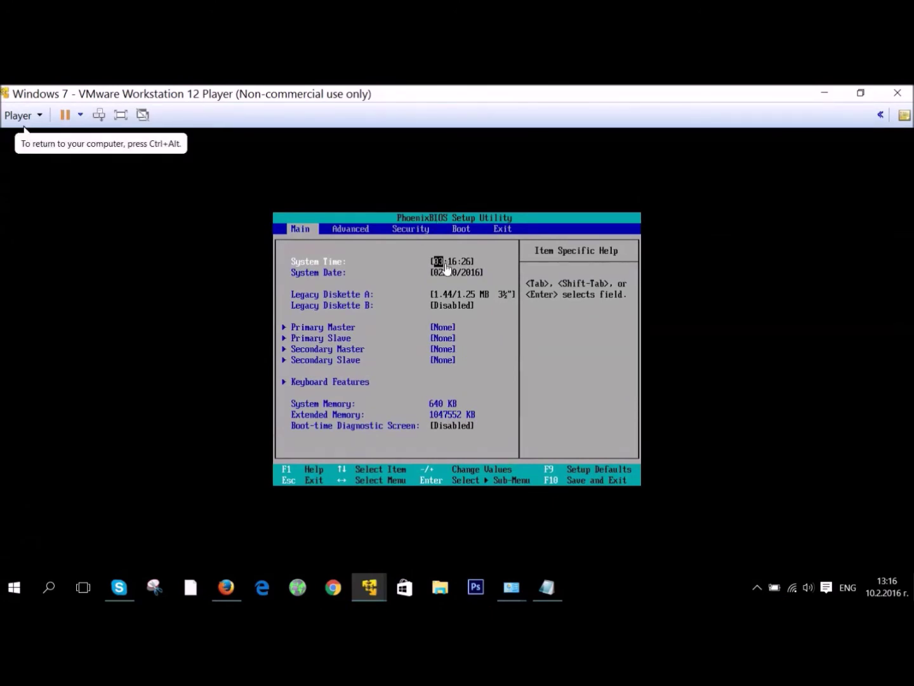
# - Raise CD-ROM Drive to the top of the BIOS boot order, then close the VM
pyautogui.press('Right')
pyautogui.press('Right')
pyautogui.press('Right')
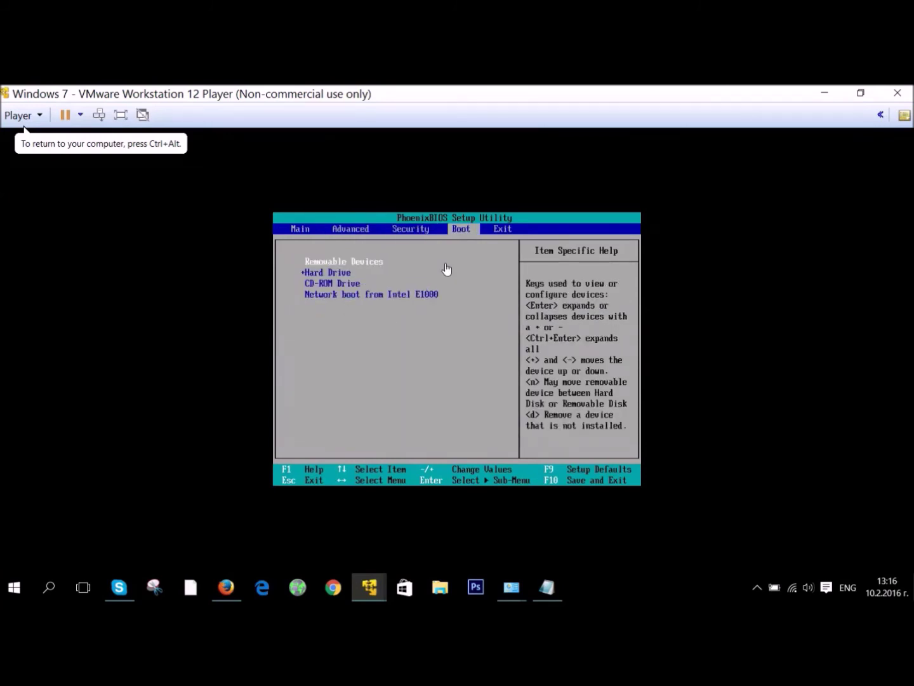
pyautogui.press('Down')
pyautogui.press('Down')
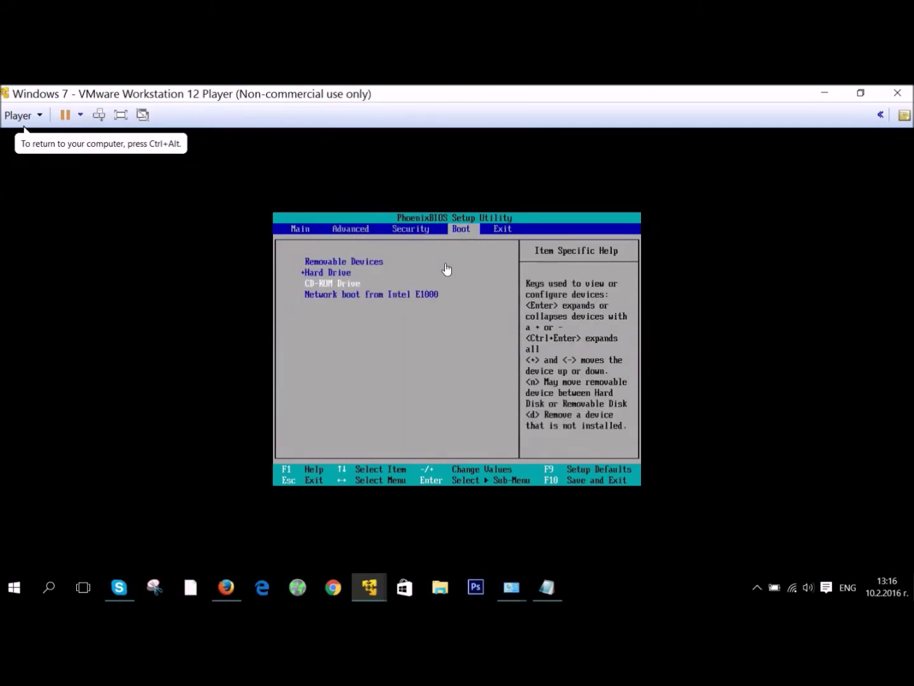
pyautogui.press('Up')
pyautogui.press('Up')
pyautogui.press('Down')
pyautogui.press('Down')
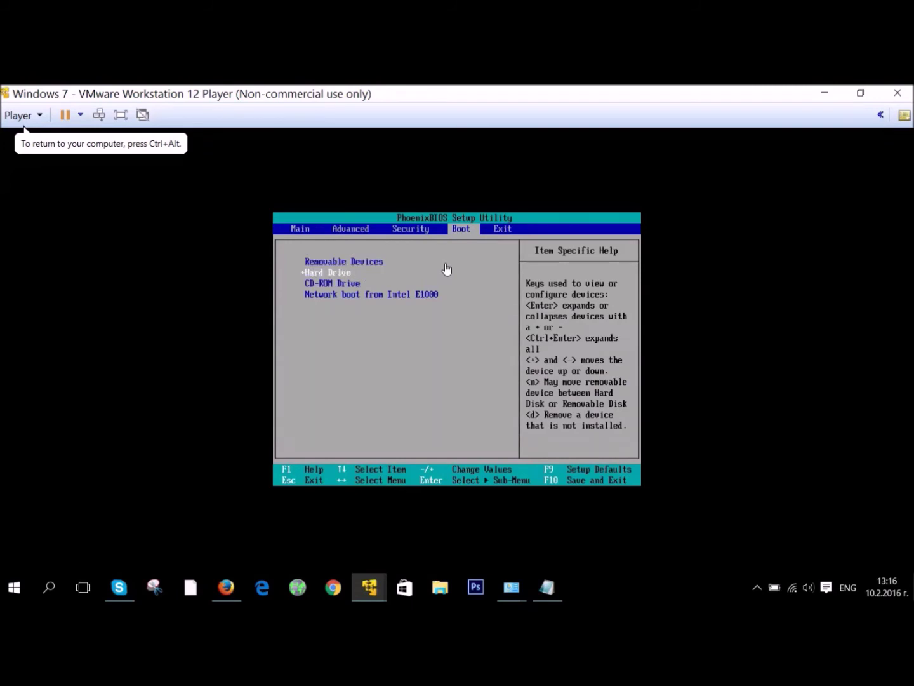
pyautogui.press('+')
pyautogui.press('+')
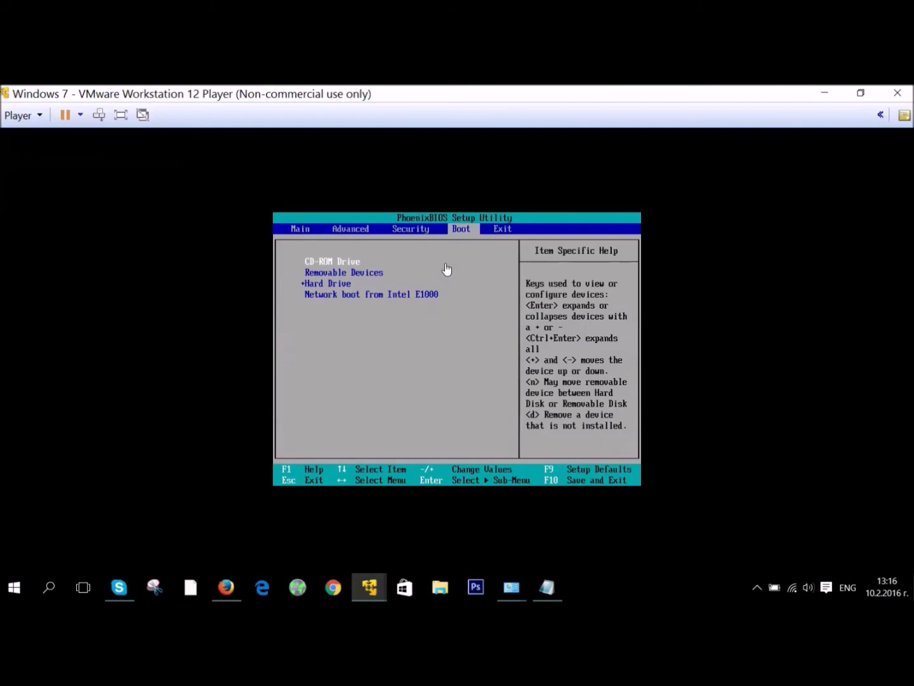
pyautogui.press('Left')
pyautogui.press('Left')
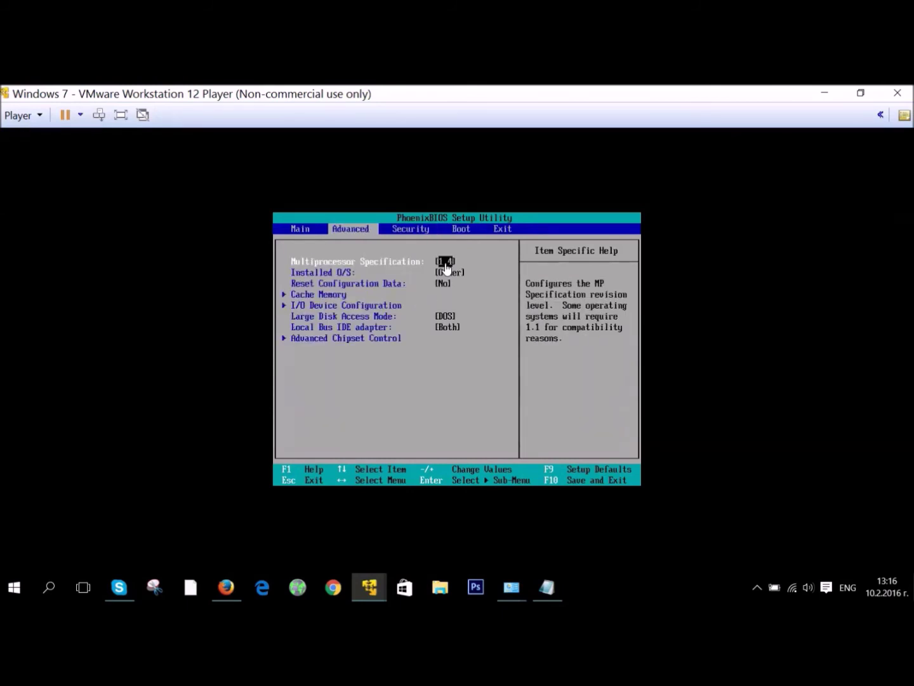
pyautogui.press('Right')
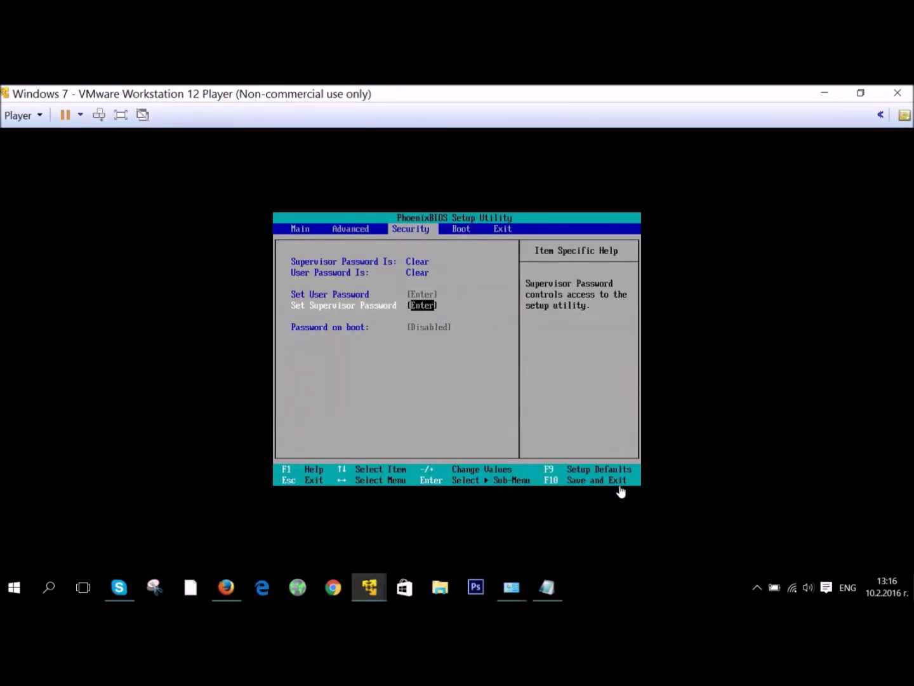
pyautogui.click(898, 95)
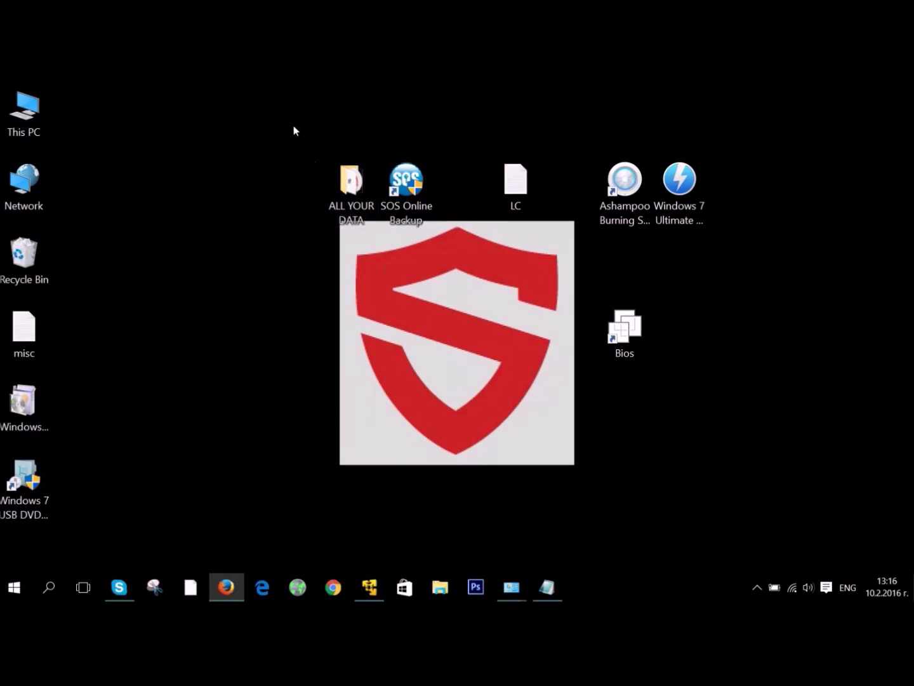
# - Bring the Windows 7 installer virtual machine to the front
pyautogui.moveTo(294, 128); pyautogui.dragTo(902, 413)
pyautogui.click(793, 389)
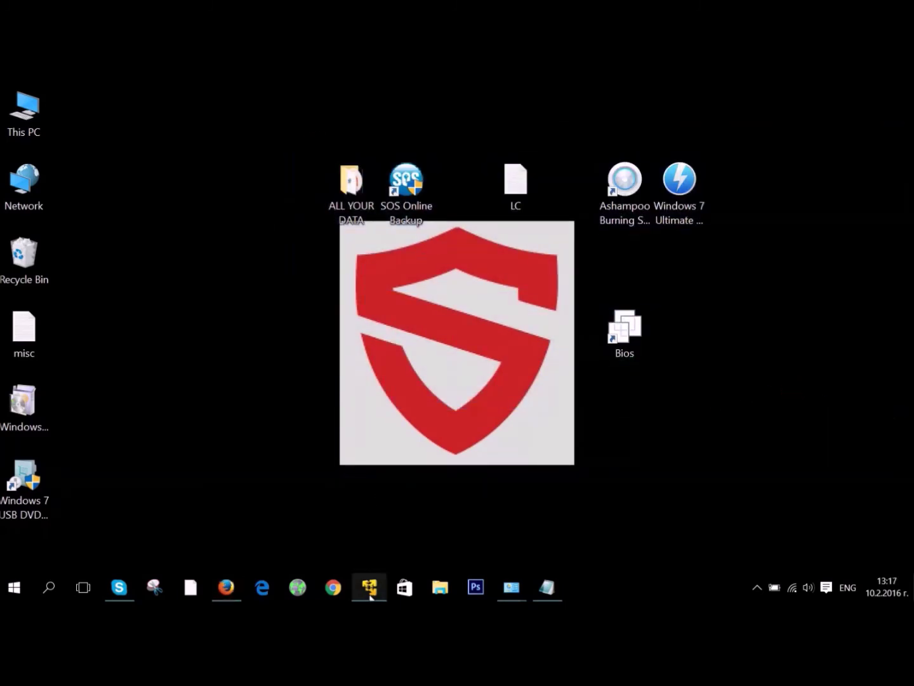
pyautogui.moveTo(371, 596)
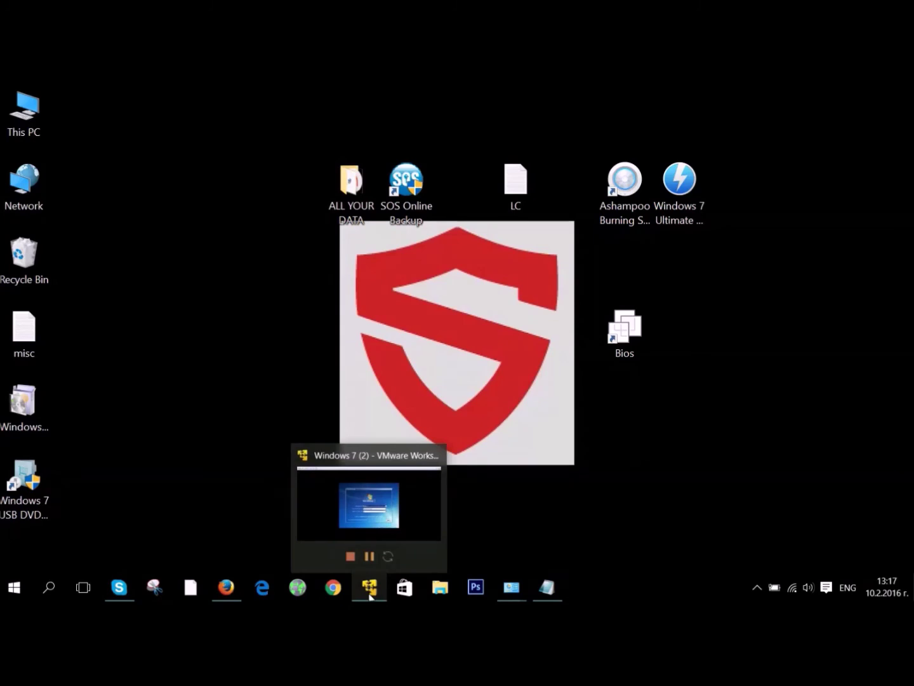
pyautogui.click(371, 592)
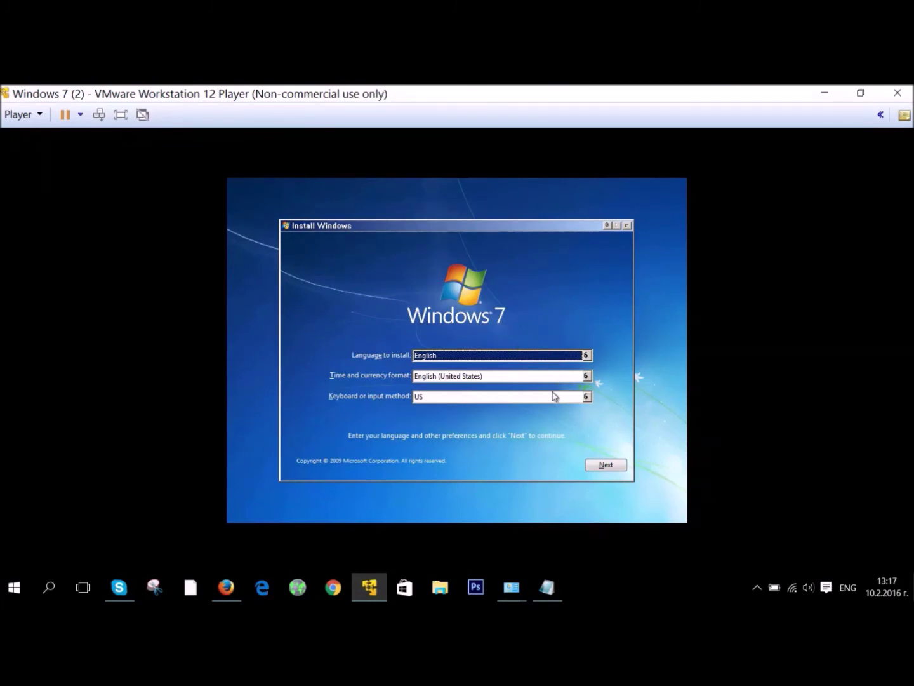
# - Keep English as the install language with US formats and continue
pyautogui.click(585, 376)
pyautogui.click(586, 378)
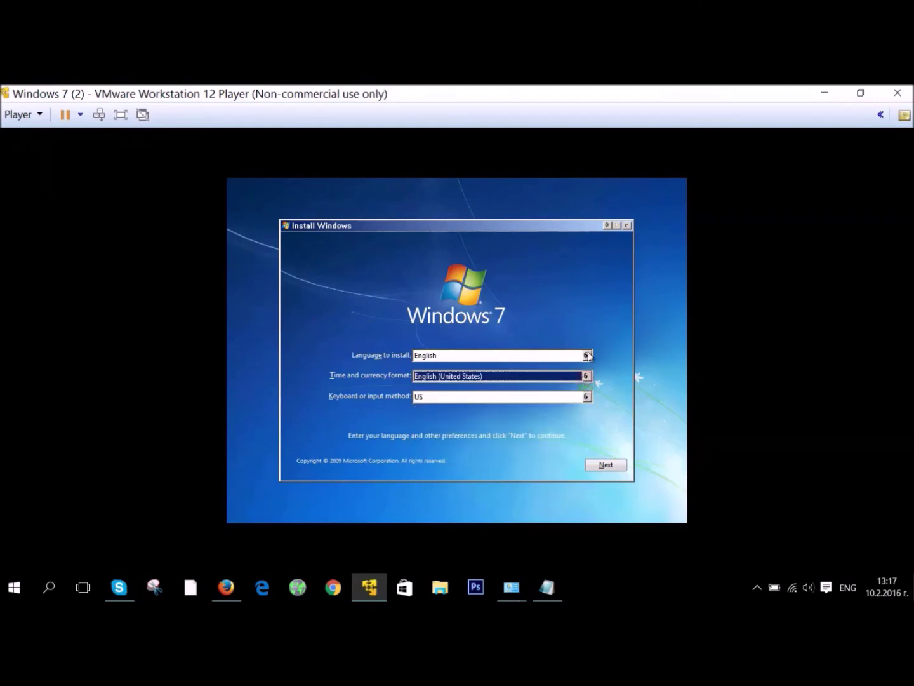
pyautogui.click(586, 356)
pyautogui.click(588, 357)
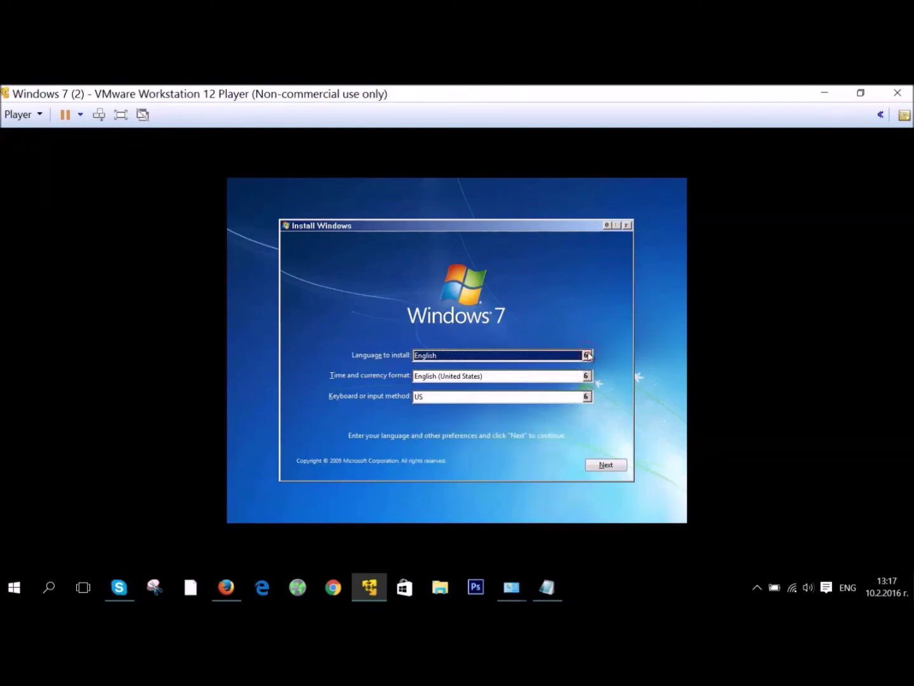
pyautogui.click(600, 466)
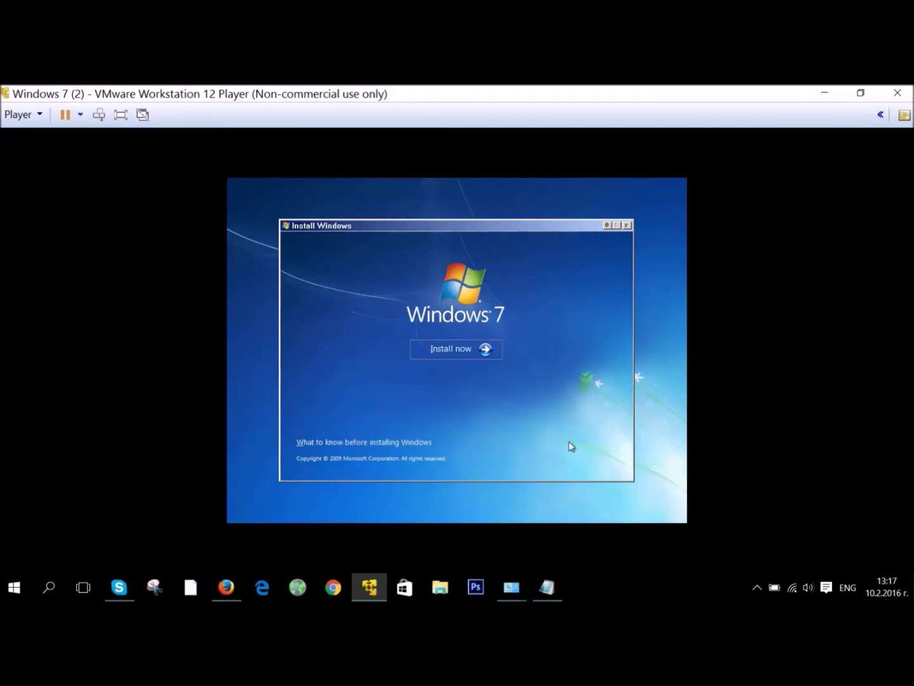
# - Start the install, accept the license terms, and choose a Custom (advanced) installation
pyautogui.click(471, 347)
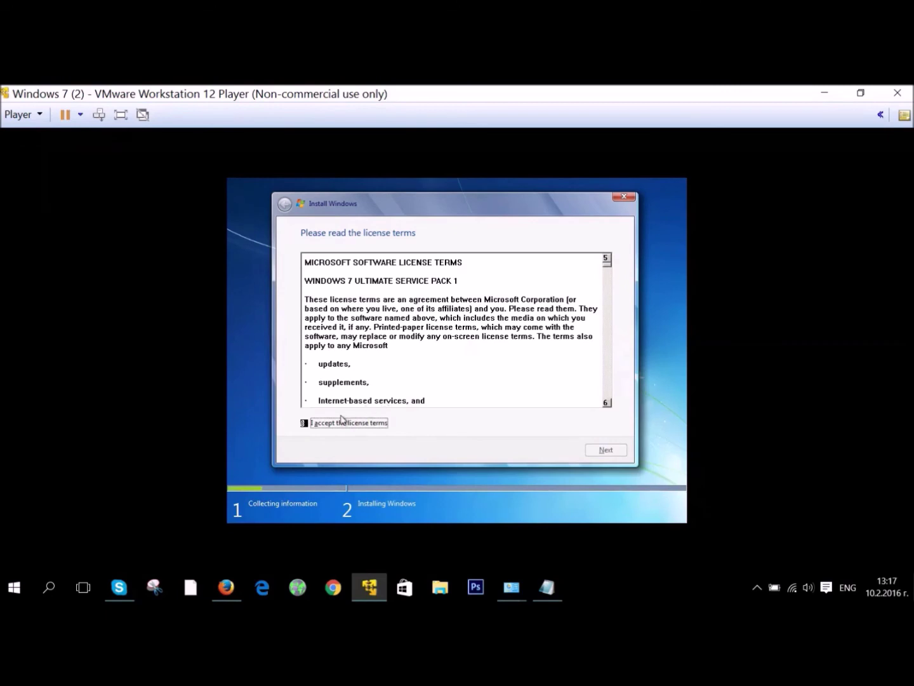
pyautogui.click(303, 422)
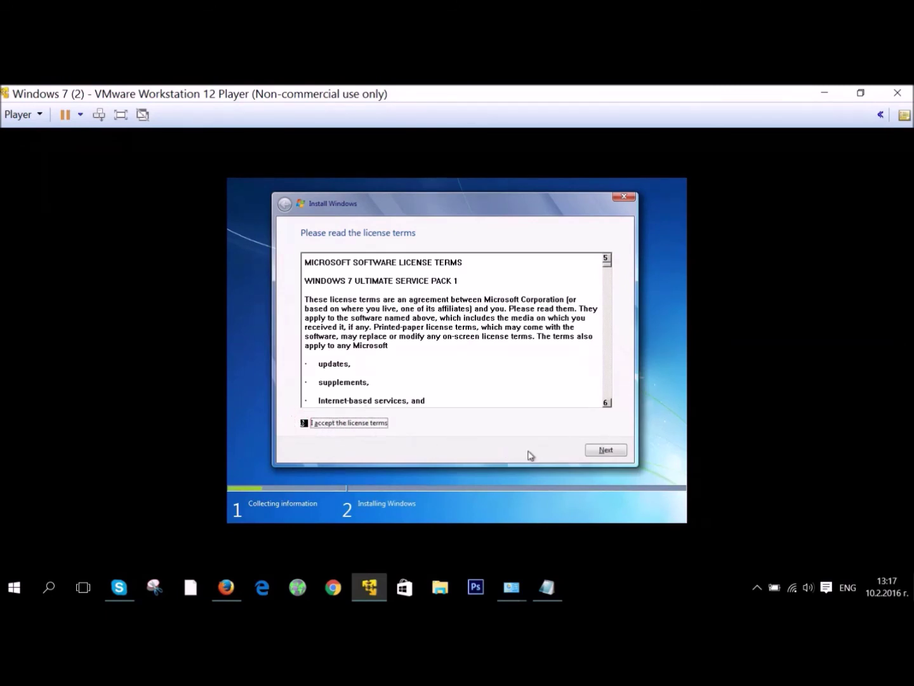
pyautogui.click(593, 455)
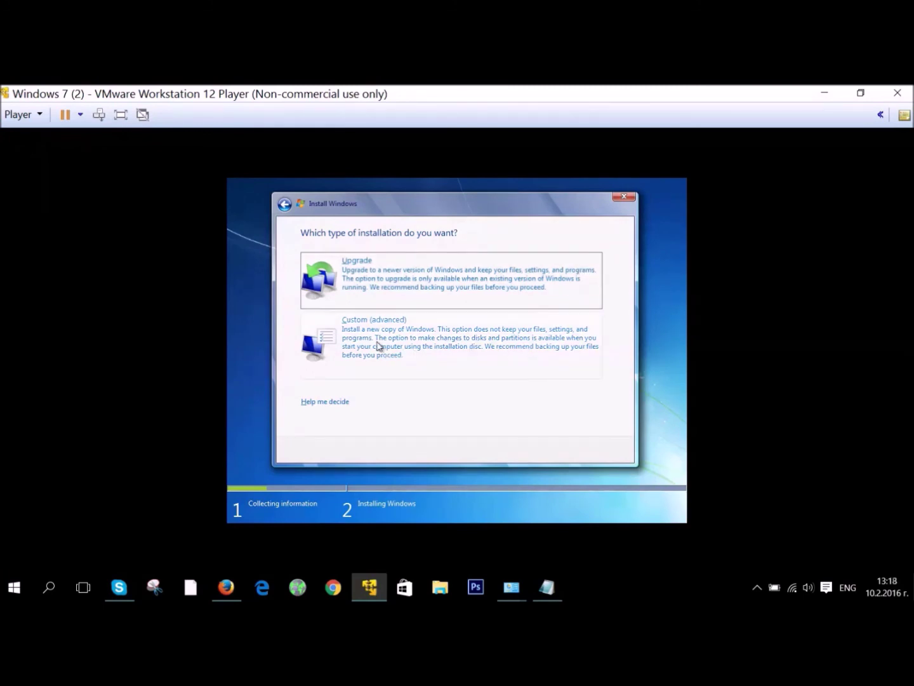
pyautogui.click(343, 341)
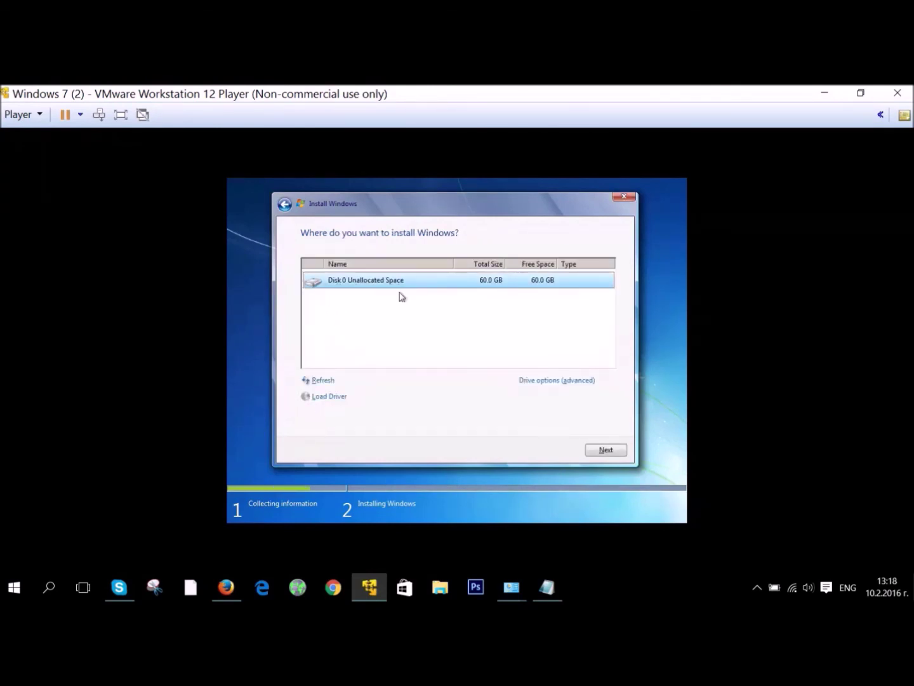
# - Create a first partition of about 29.2 GB, allowing the extra system partition
pyautogui.click(539, 383)
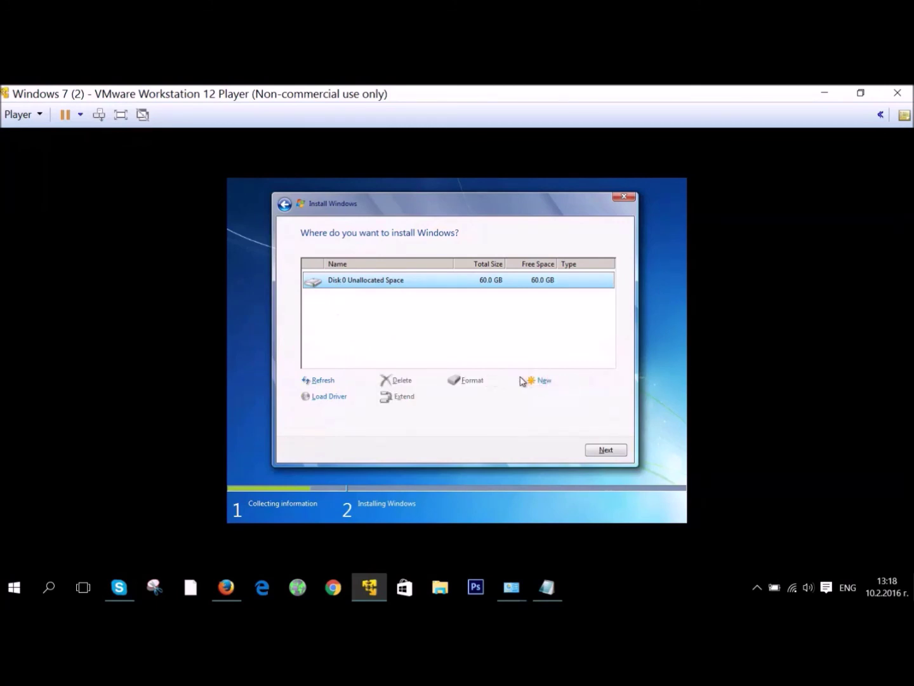
pyautogui.click(537, 379)
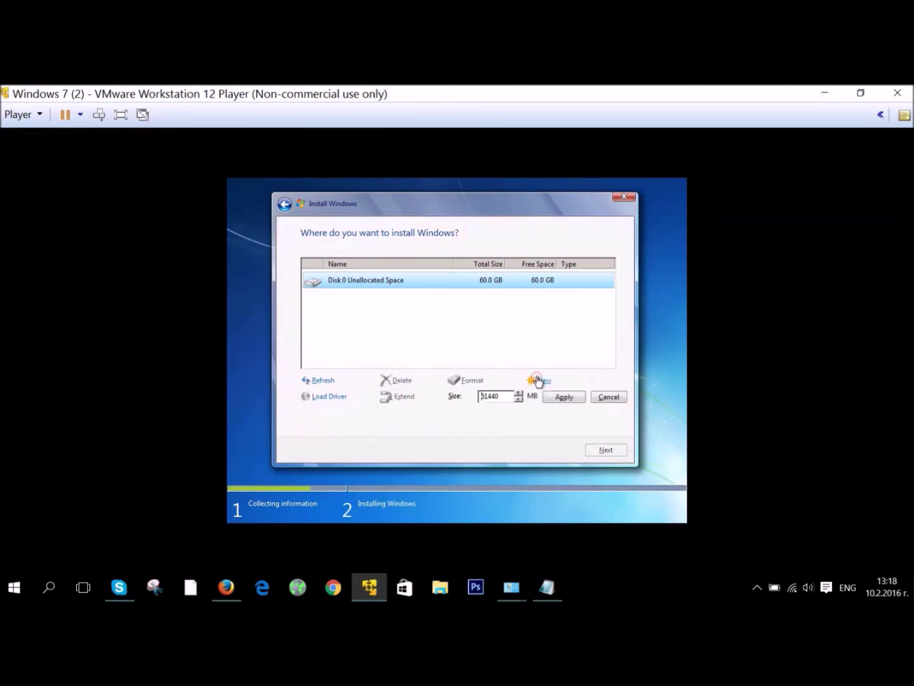
pyautogui.doubleClick(501, 396)
pyautogui.write('30000')
pyautogui.click(567, 398)
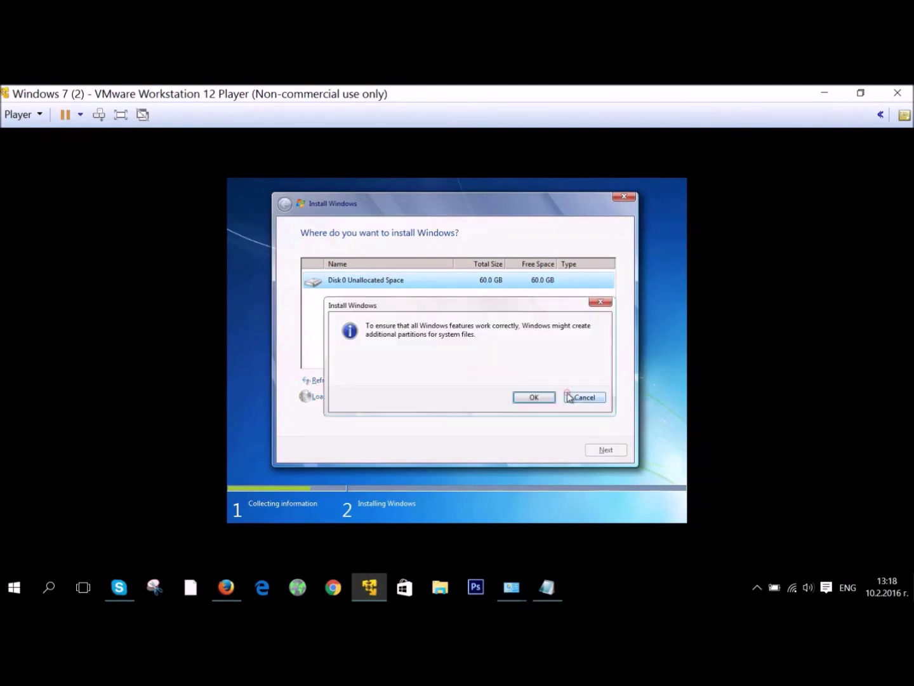
pyautogui.click(544, 397)
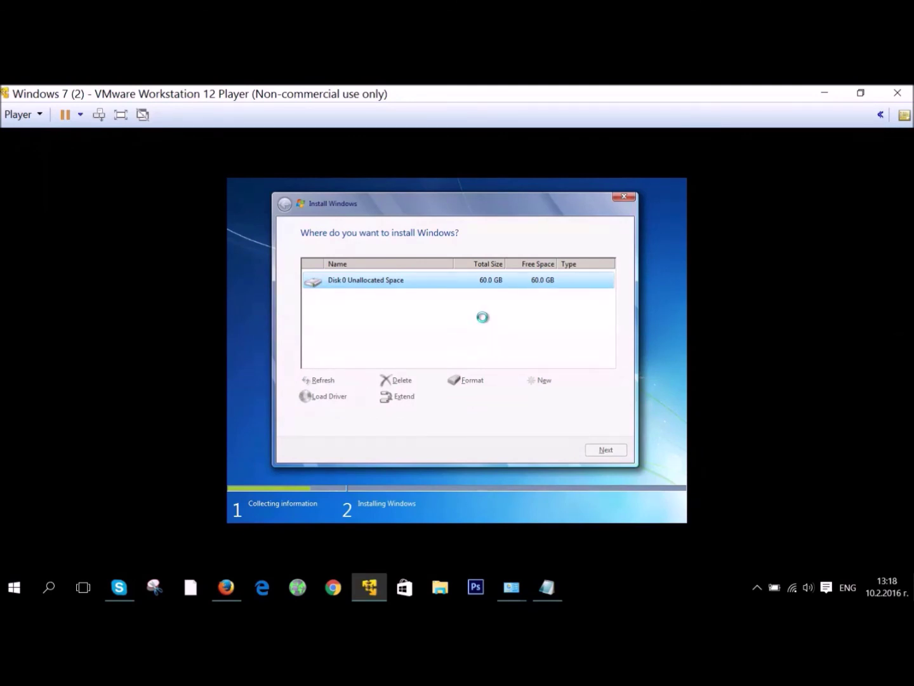
# - Create a second partition from the remaining 31439 MB of unallocated space
pyautogui.click(430, 315)
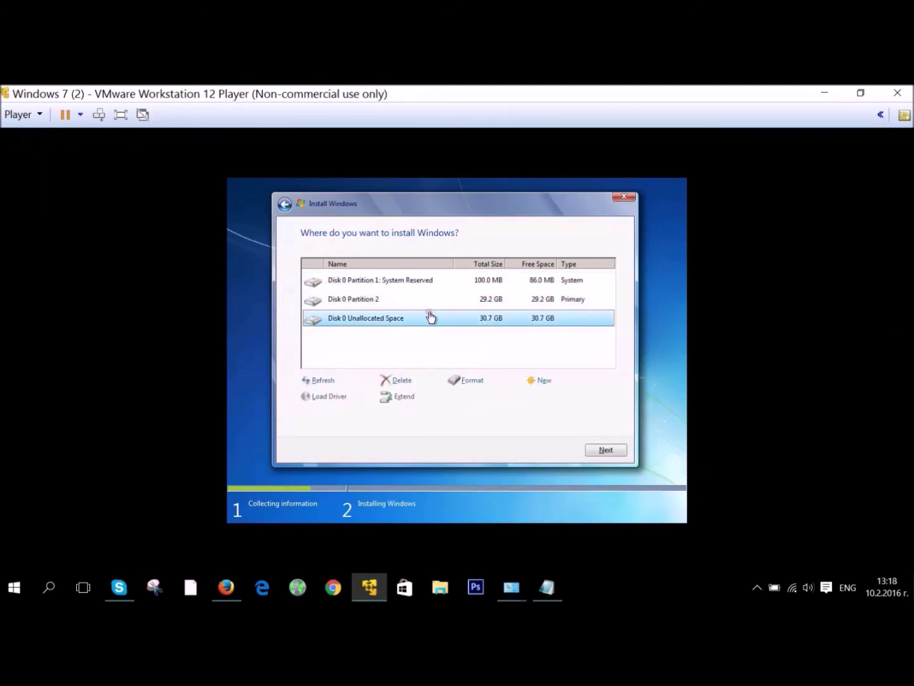
pyautogui.click(541, 381)
pyautogui.click(502, 400)
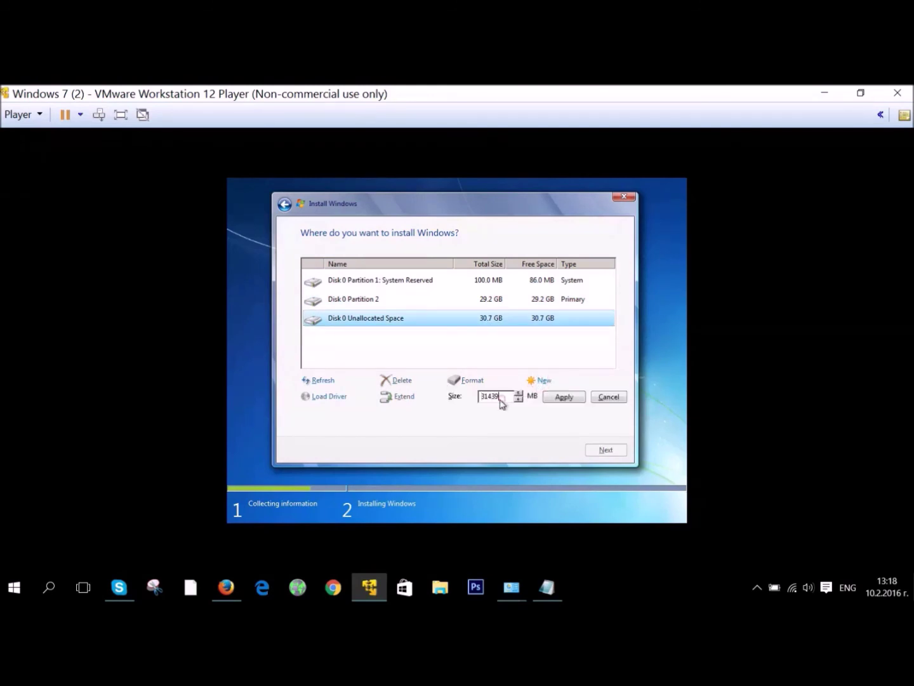
pyautogui.click(563, 399)
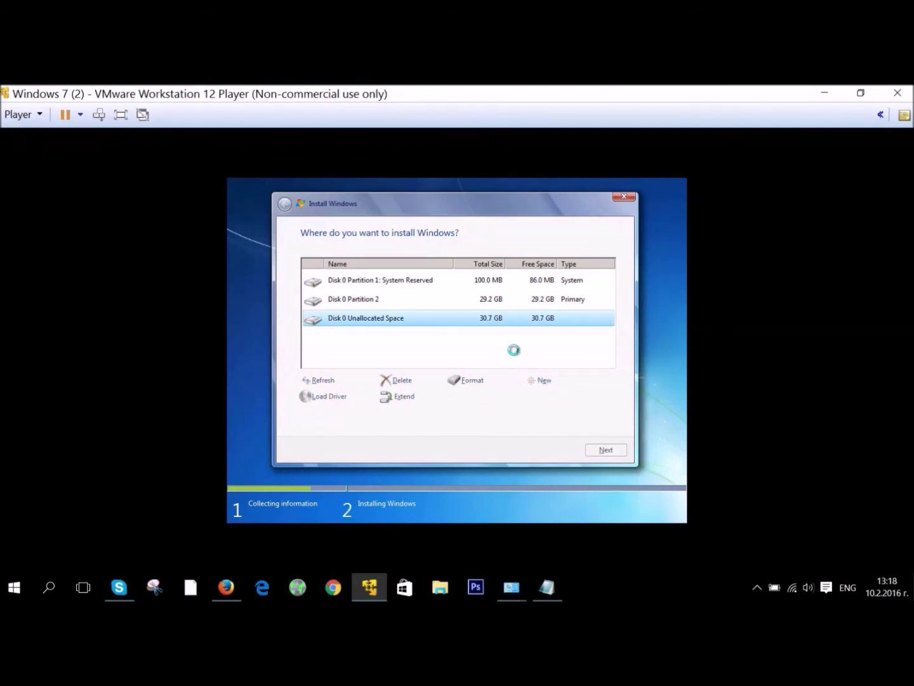
# - Format Disk 0 Partition 2 and start installing Windows on it
pyautogui.click(404, 297)
pyautogui.click(400, 320)
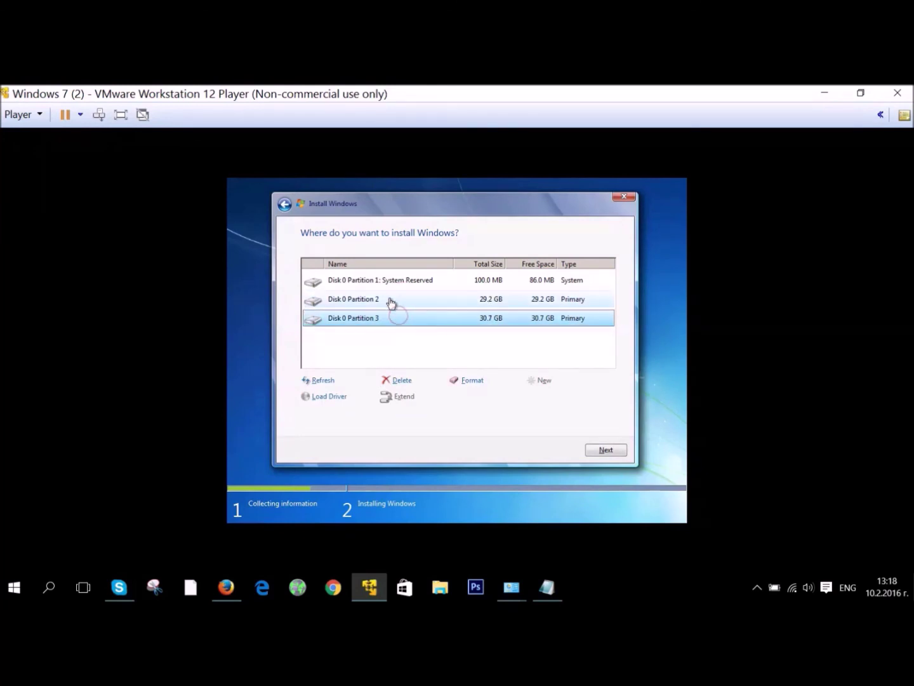
pyautogui.click(391, 301)
pyautogui.click(384, 319)
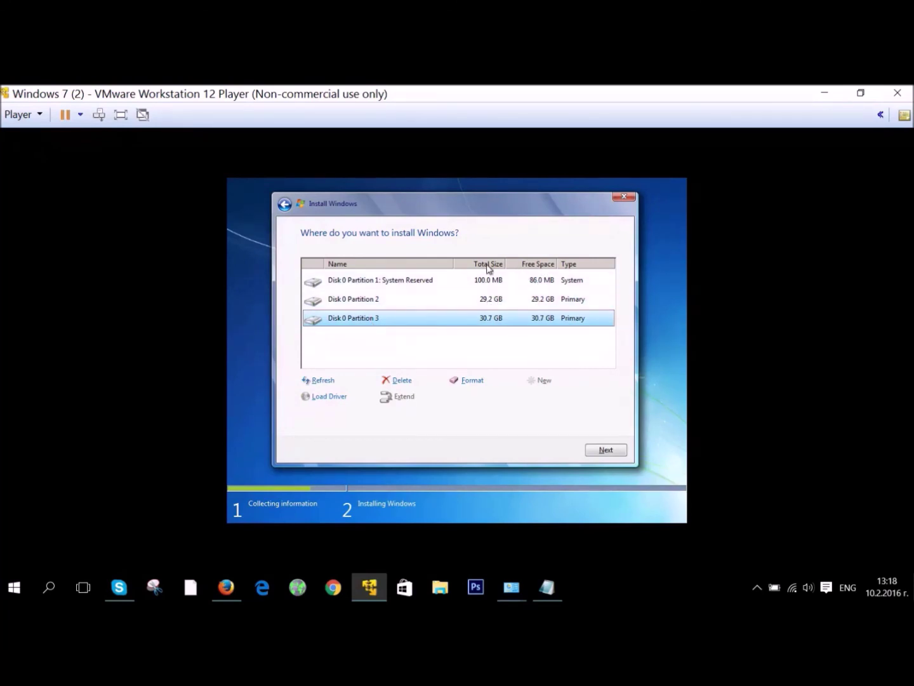
pyautogui.click(480, 300)
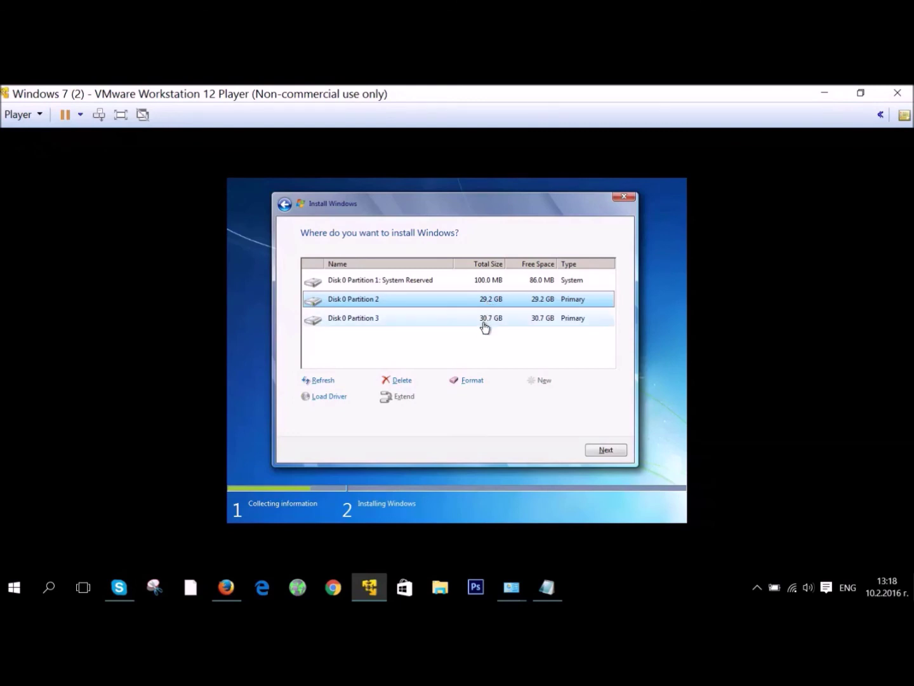
pyautogui.click(466, 381)
pyautogui.click(523, 397)
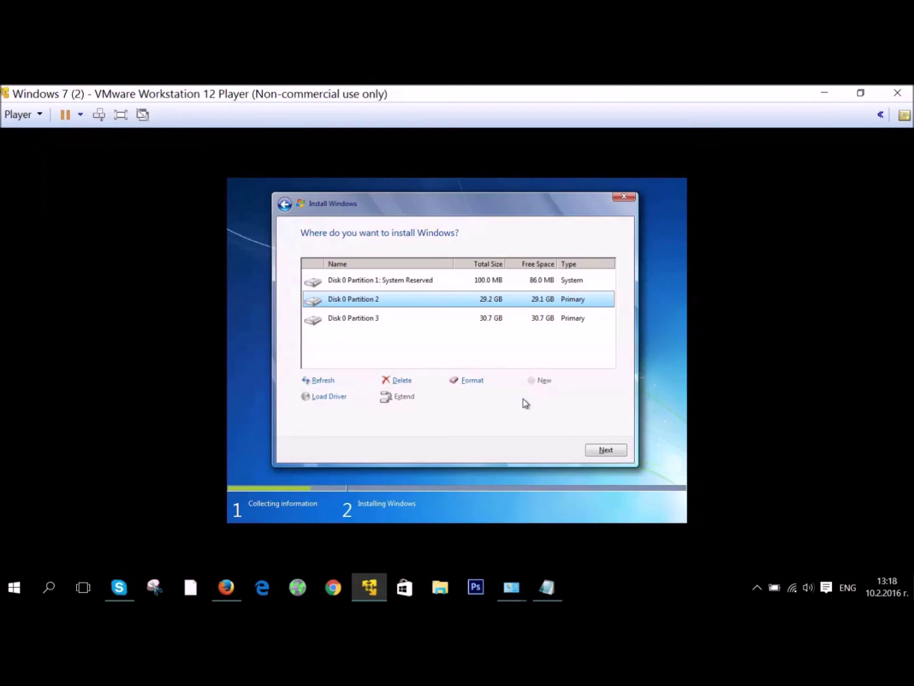
pyautogui.click(603, 449)
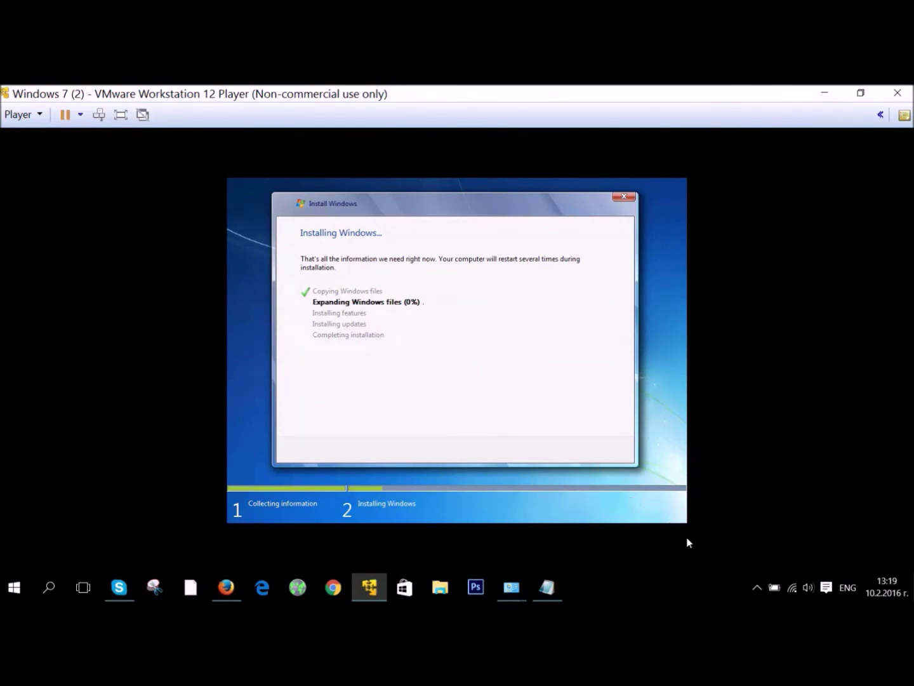
# - Pause the screen recording from the hidden tray apps while Windows 7 installs
pyautogui.click(757, 587)
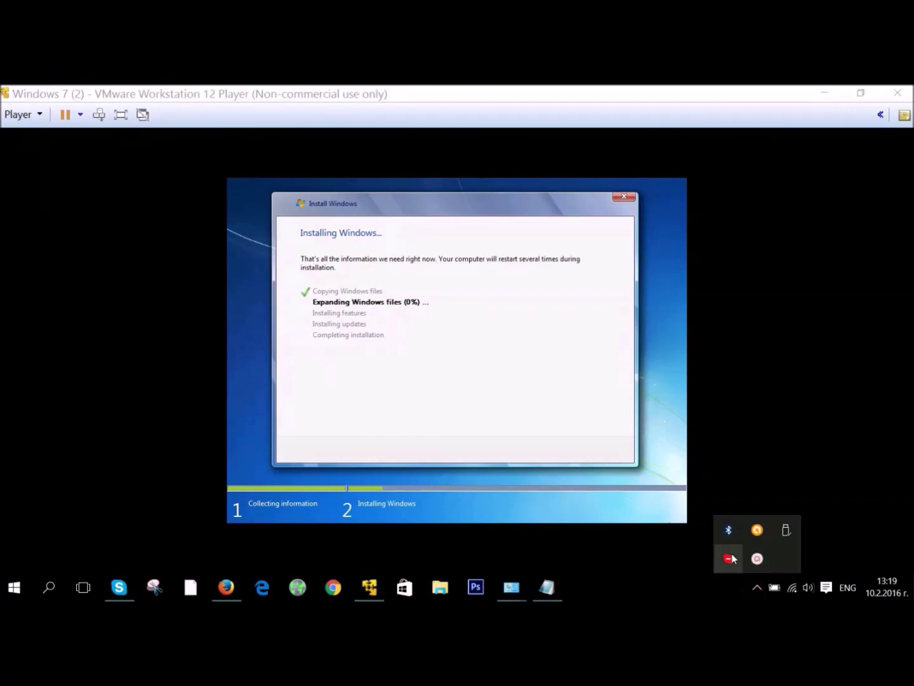
pyautogui.moveTo(757, 557)
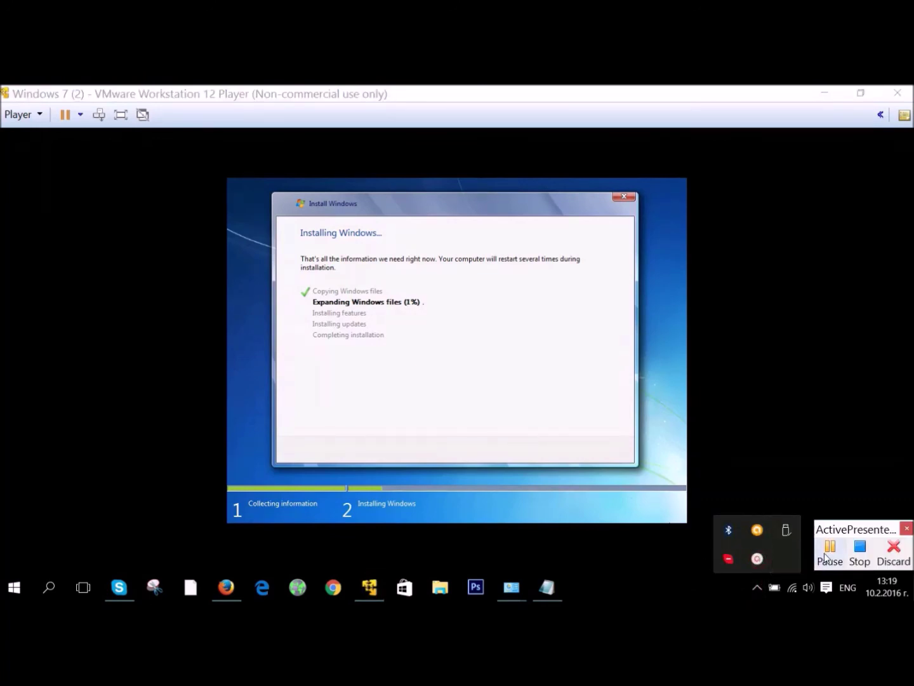
pyautogui.click(826, 558)
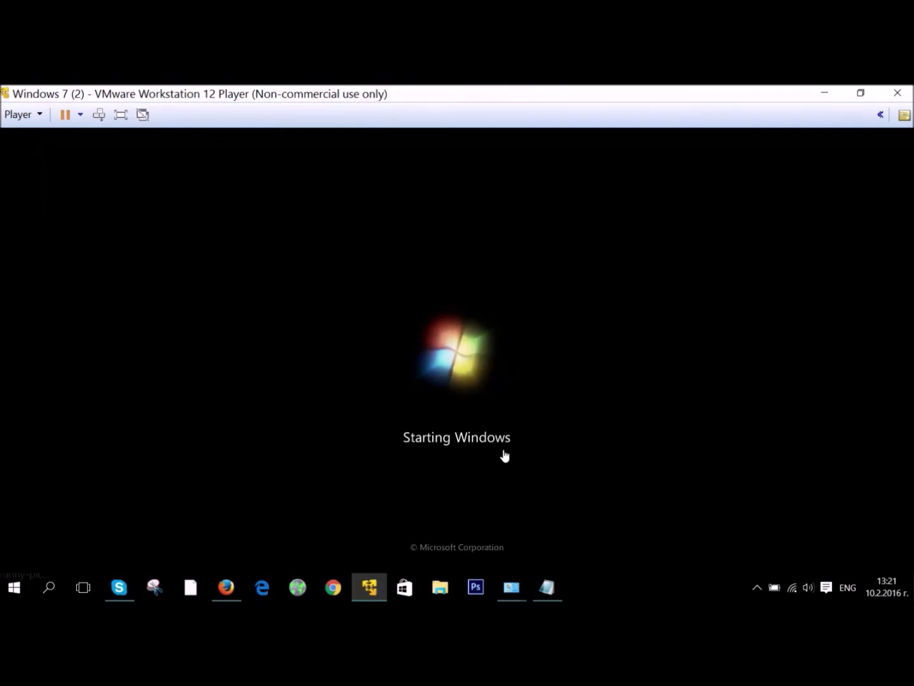
pyautogui.click(756, 589)
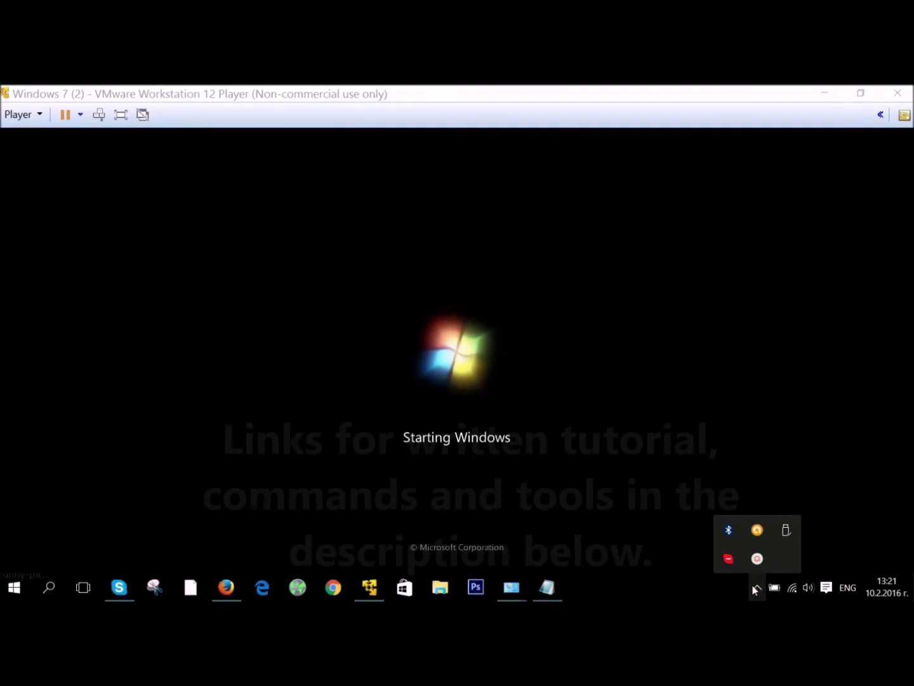
pyautogui.click(755, 589)
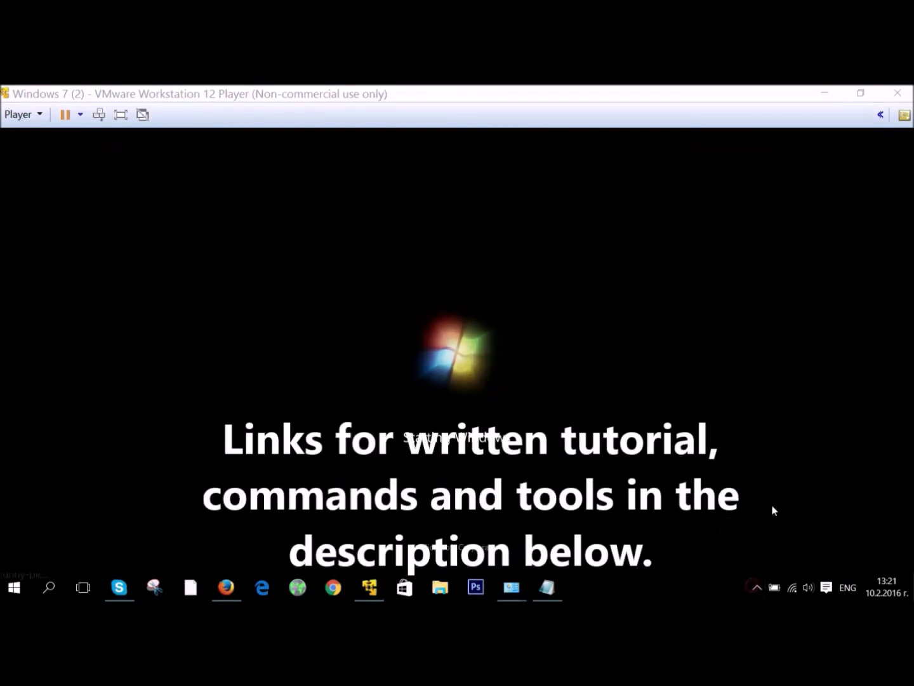
# - Minimize the VMware Player window and clear the desktop icon selection
pyautogui.click(824, 94)
pyautogui.moveTo(257, 120); pyautogui.dragTo(861, 483)
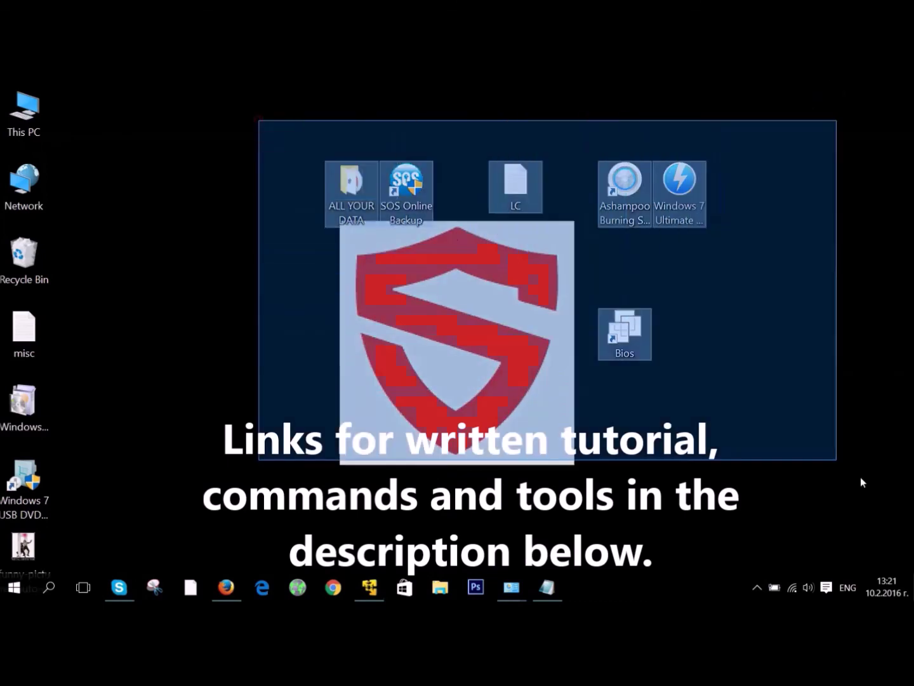
pyautogui.click(782, 466)
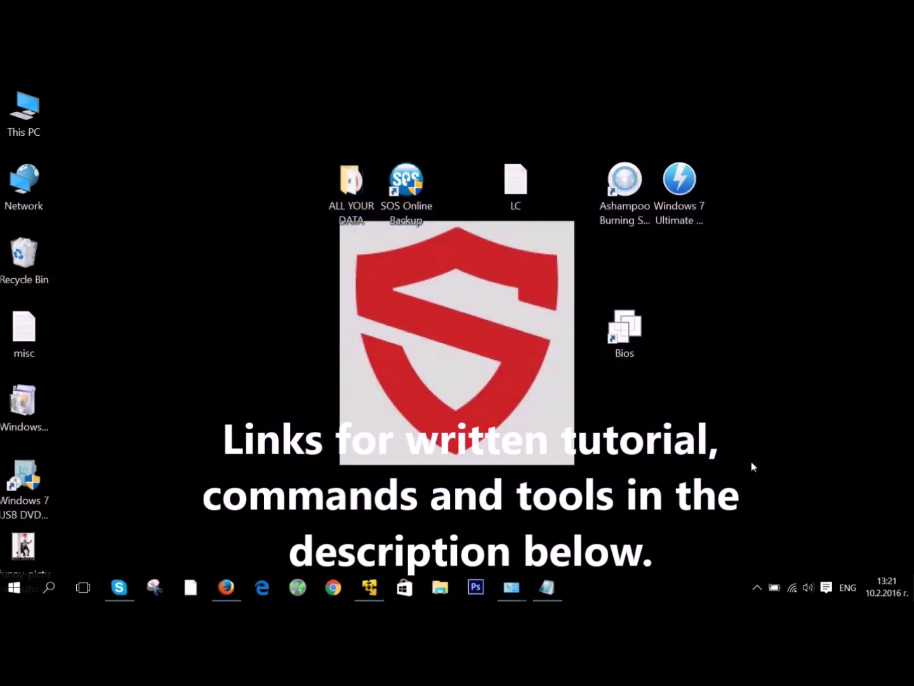